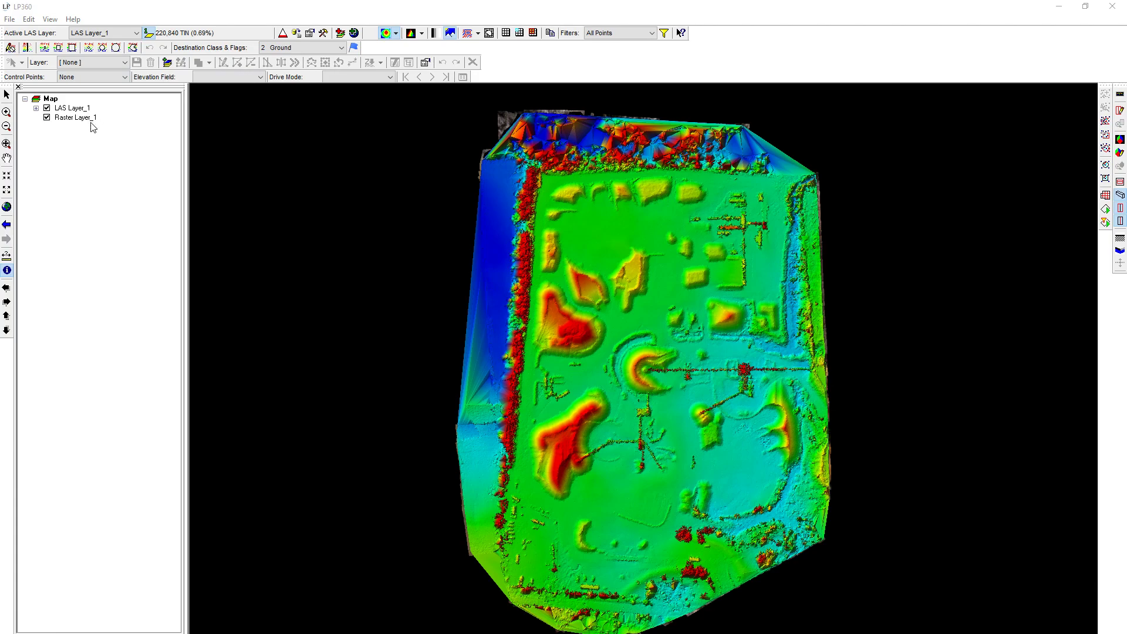
left_click(421, 33)
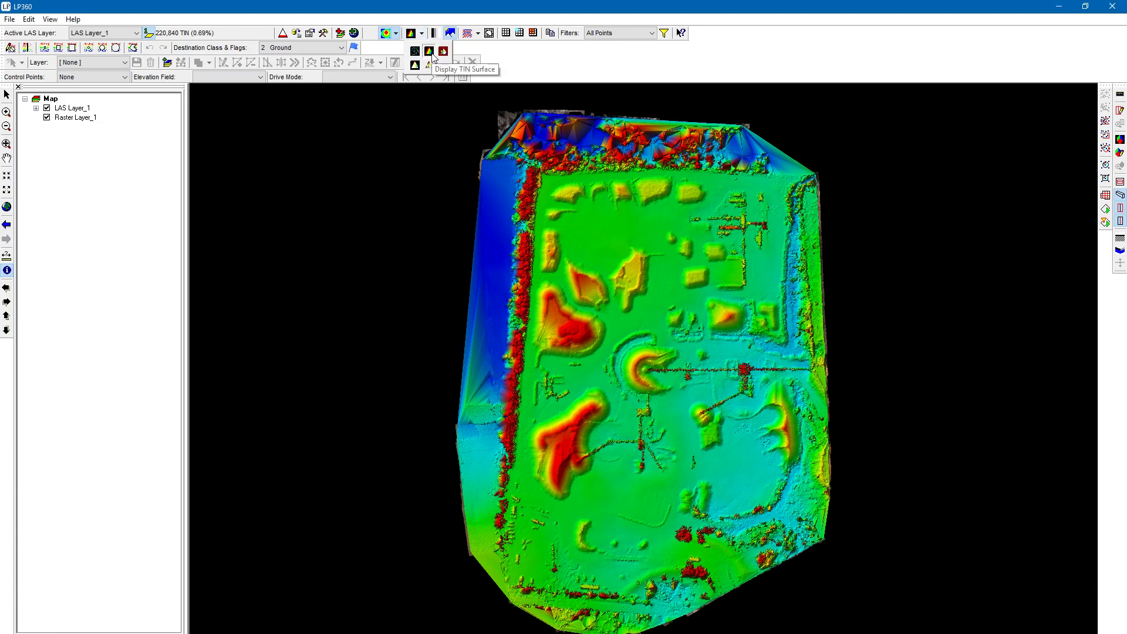
left_click(431, 3)
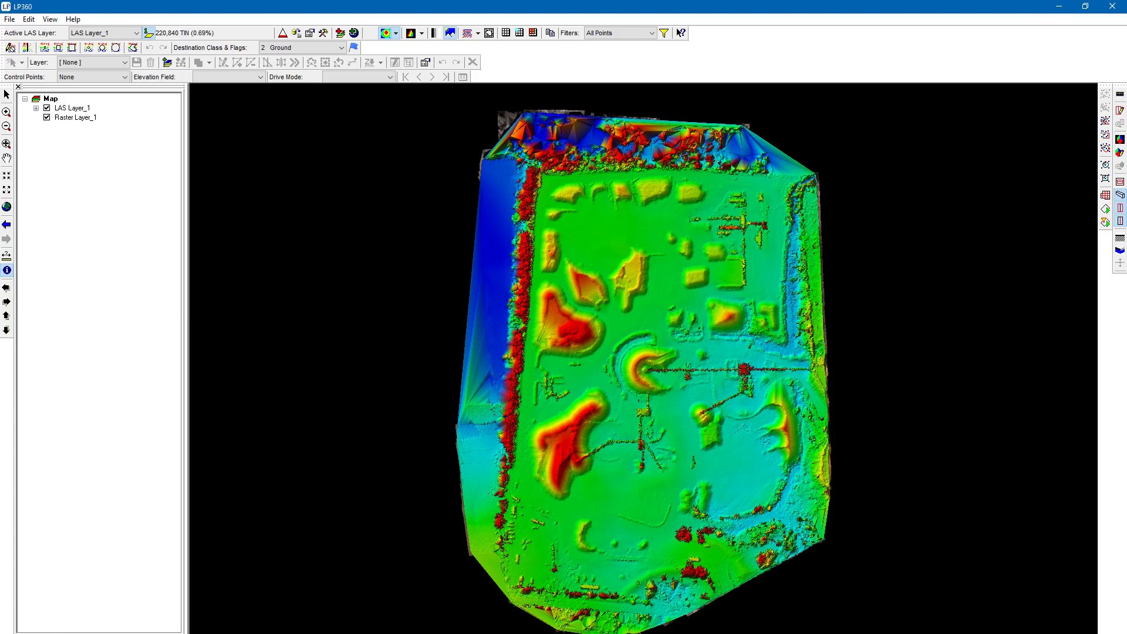
Add a point cloud task of type Toe Extractor named "Toe Extractor" and make it the current task.
left_click(94, 633)
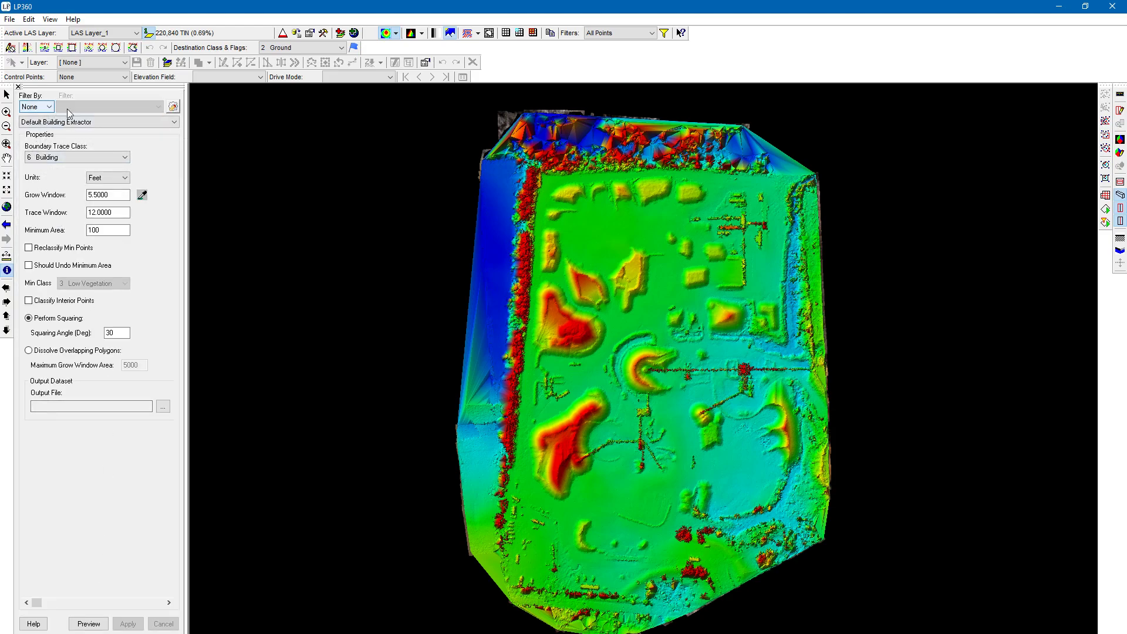
left_click(174, 108)
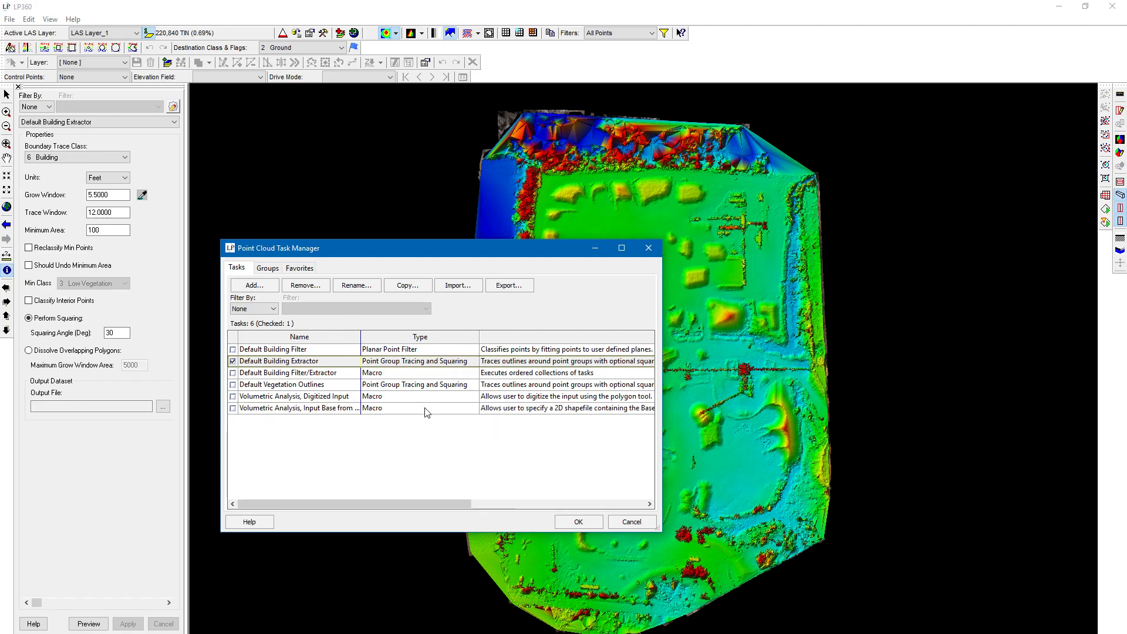
left_click(259, 289)
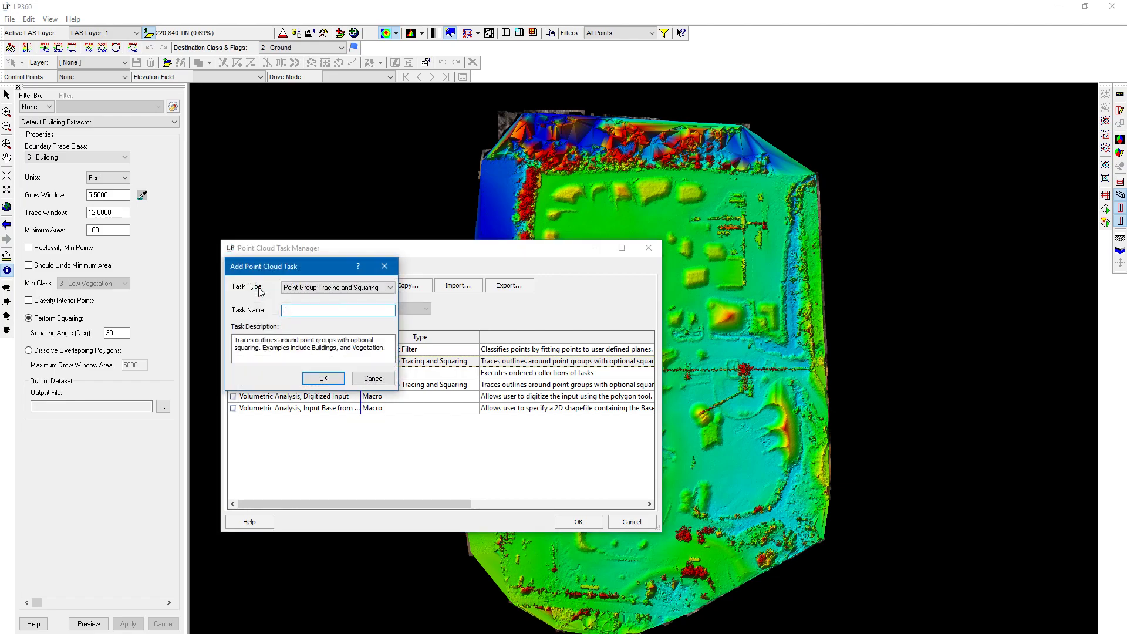
left_click(369, 290)
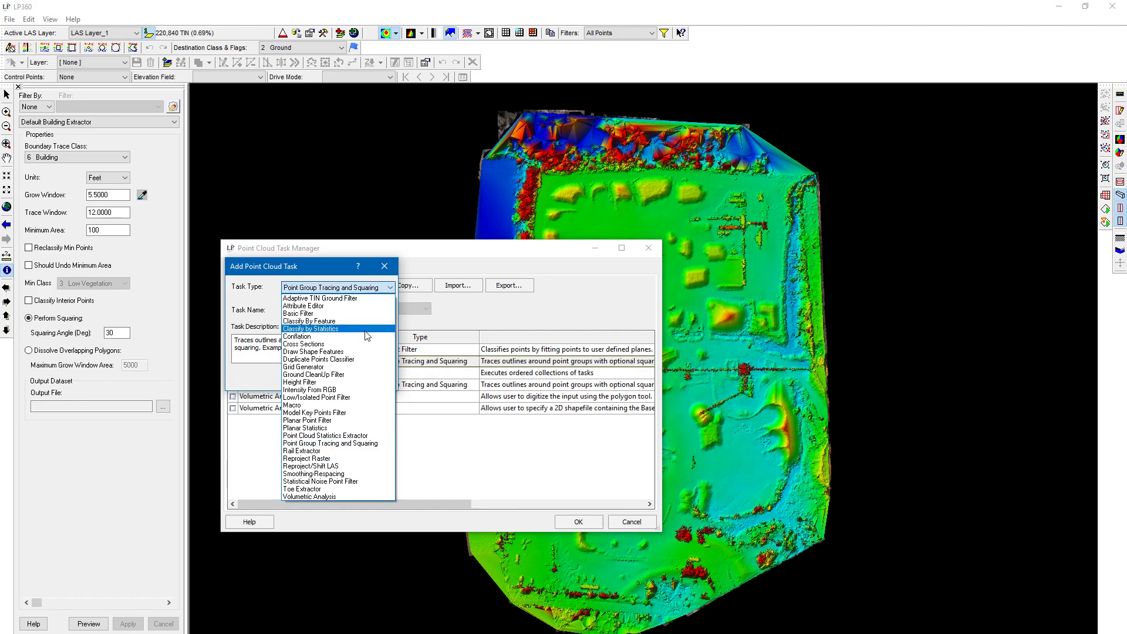
left_click(328, 491)
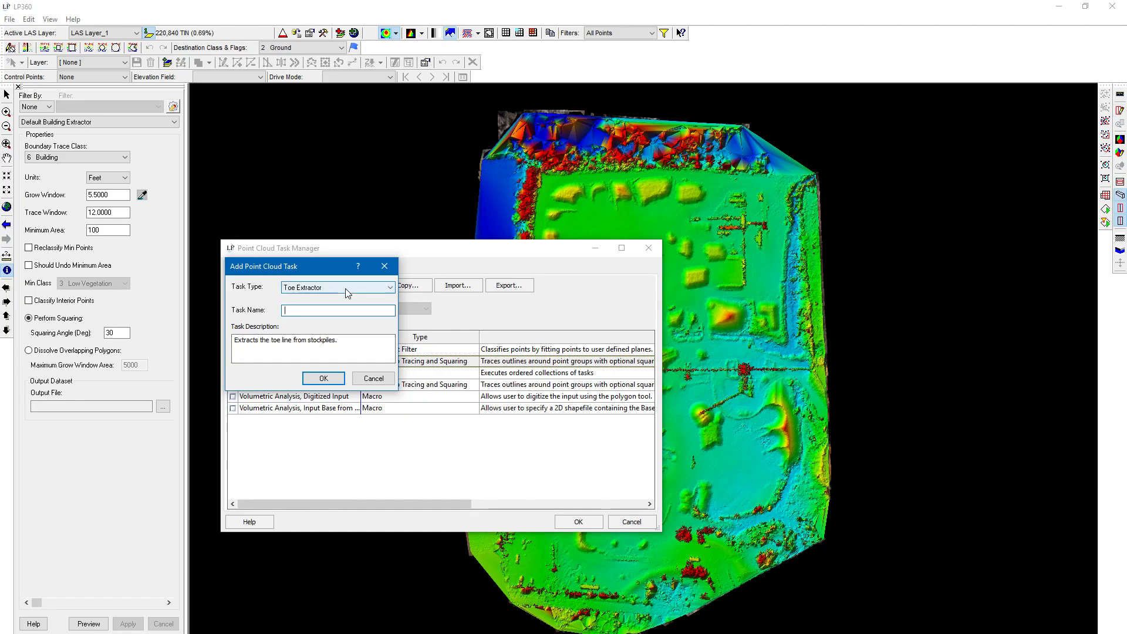
type("Toe Extractor")
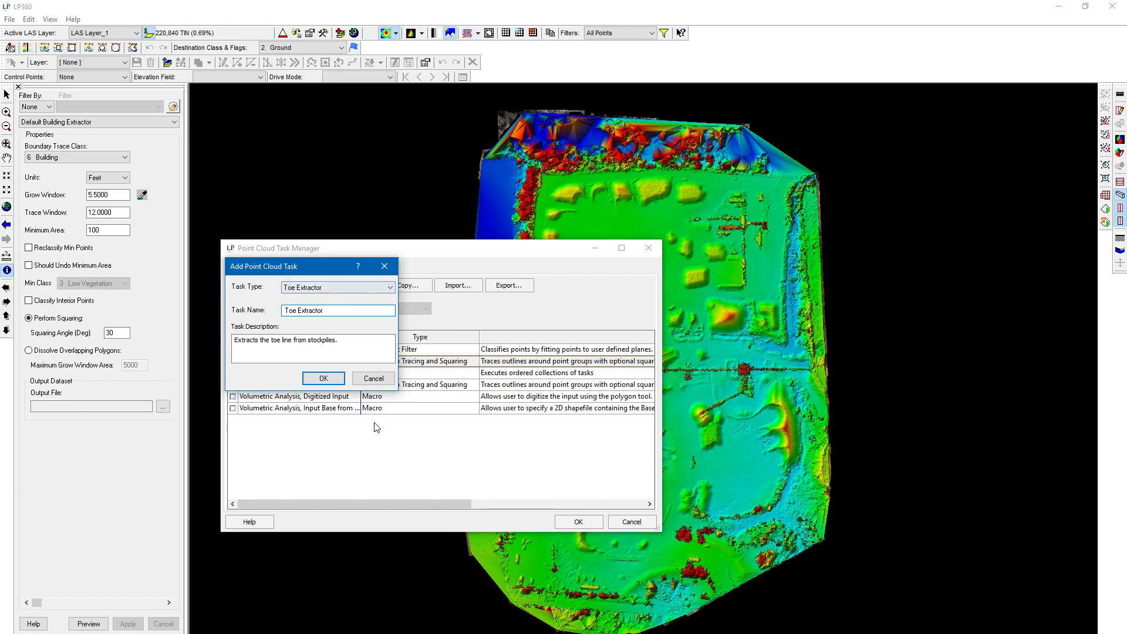
left_click(328, 380)
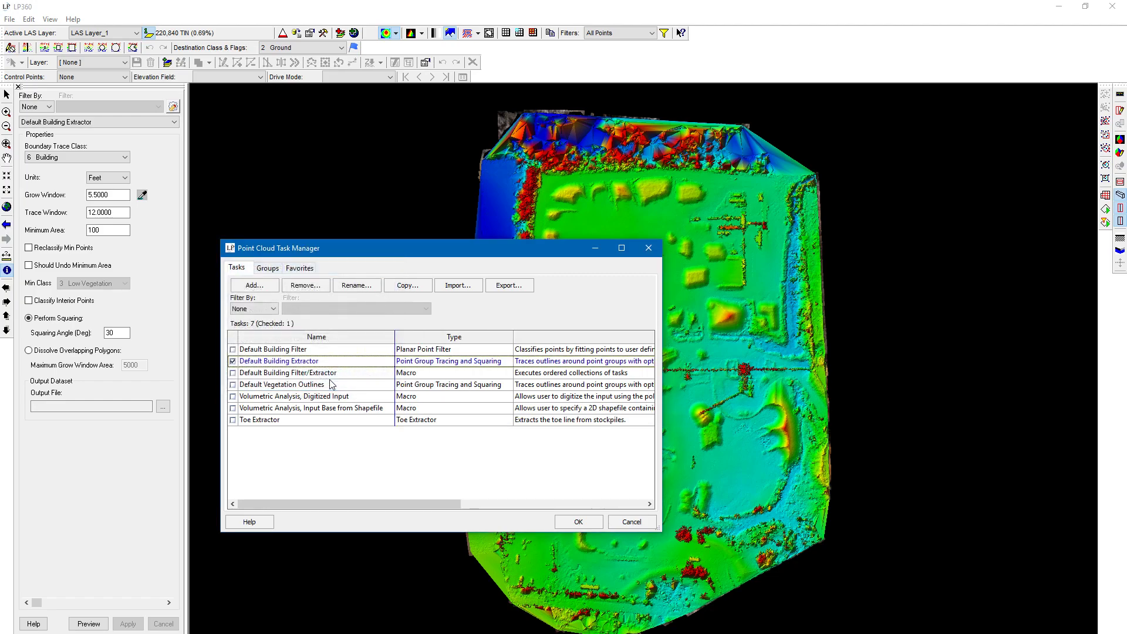
left_click(579, 522)
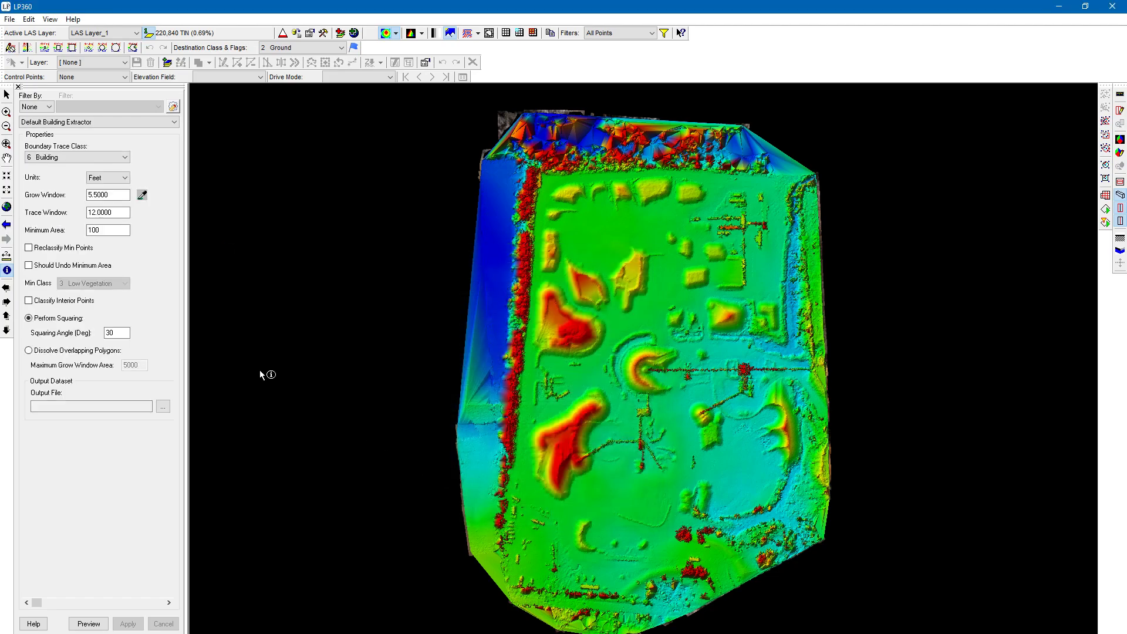
left_click(98, 125)
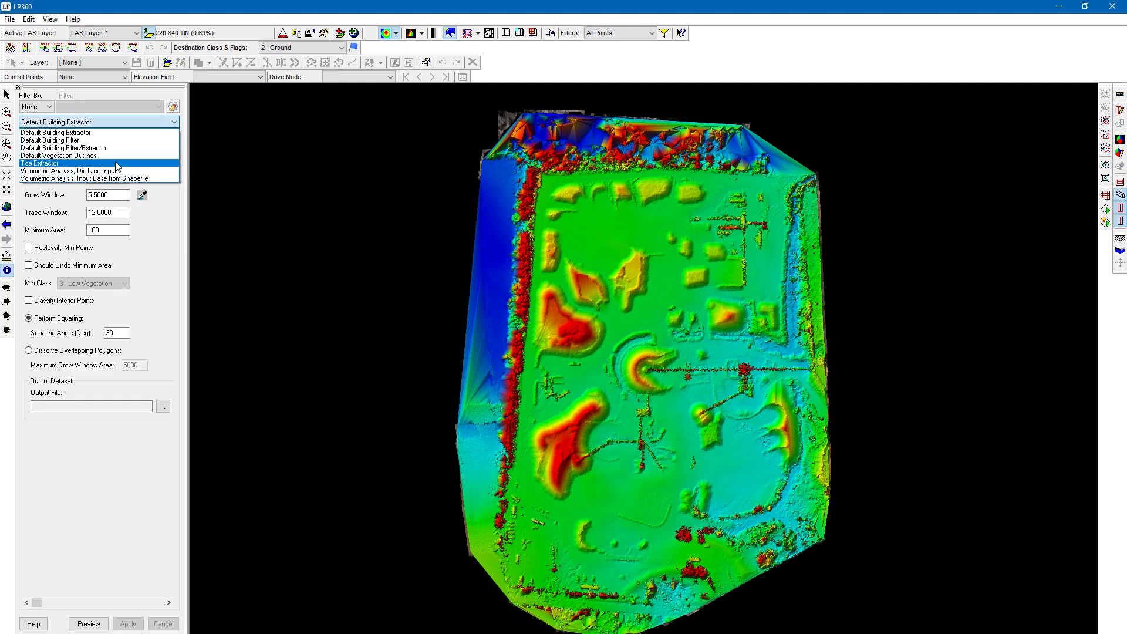
left_click(117, 164)
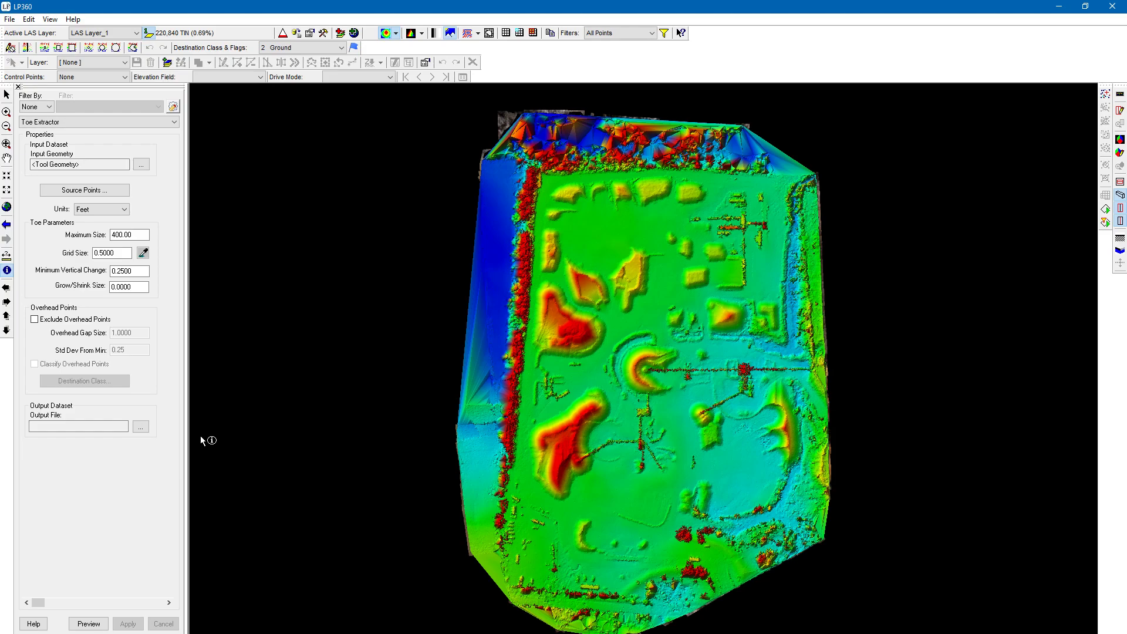
Estimate the toe extraction grid size by outlining a polygon over the stockpile area in the site's upper middle.
left_click(142, 253)
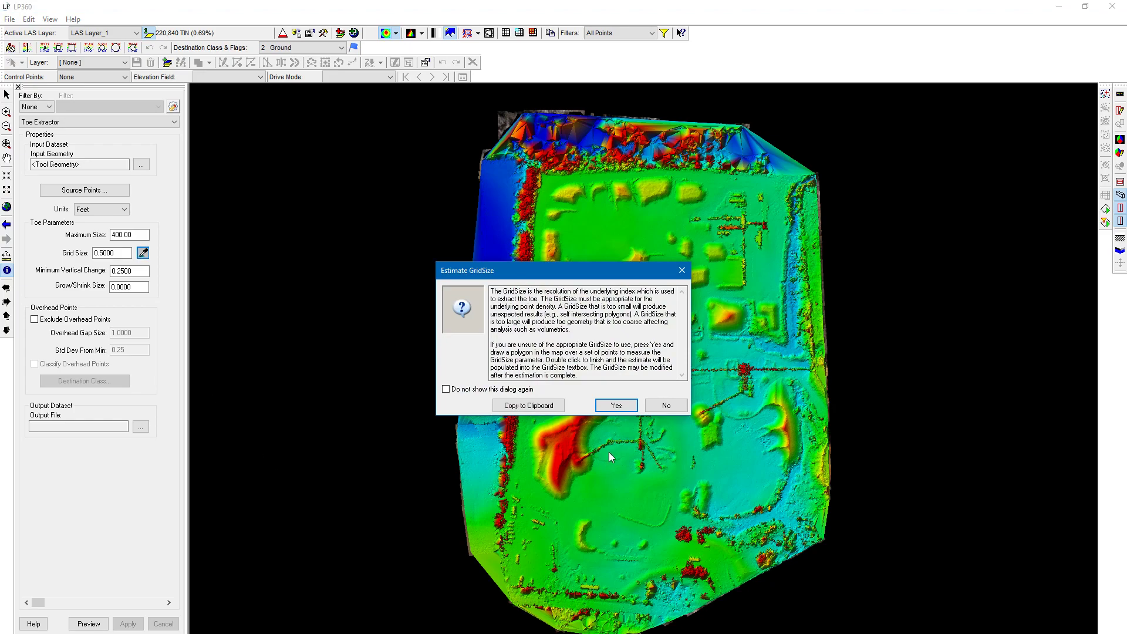
left_click(617, 406)
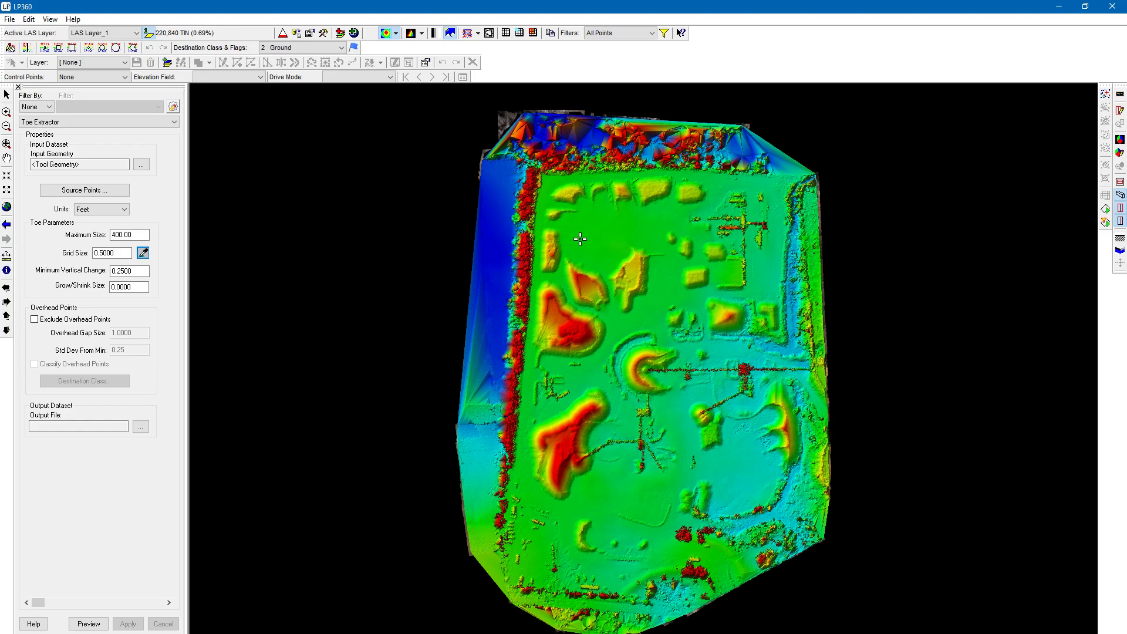
left_click(563, 278)
left_click(561, 257)
left_click(576, 232)
left_click(617, 217)
left_click(661, 213)
left_click(701, 232)
left_click(713, 268)
left_click(713, 293)
left_click(659, 300)
left_click(636, 320)
double_click(577, 306)
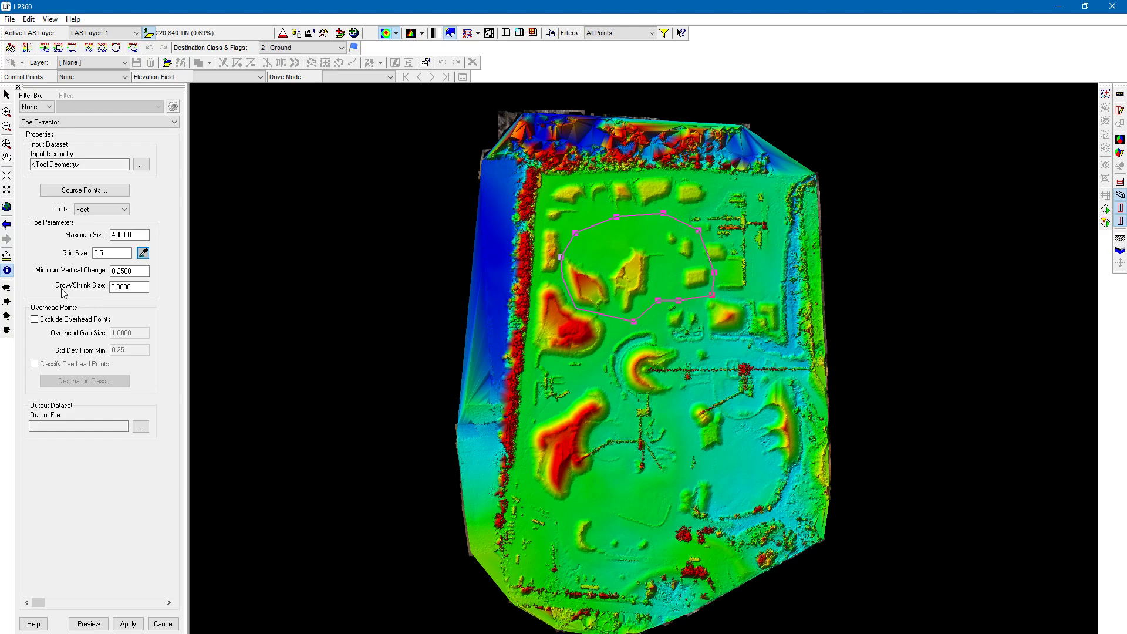
Set the Stockpile Output Geometry file to <LP360_PROJECT_PATH>3Dtoe/toe.shp and choose its output mode.
left_click(135, 286)
left_click(141, 427)
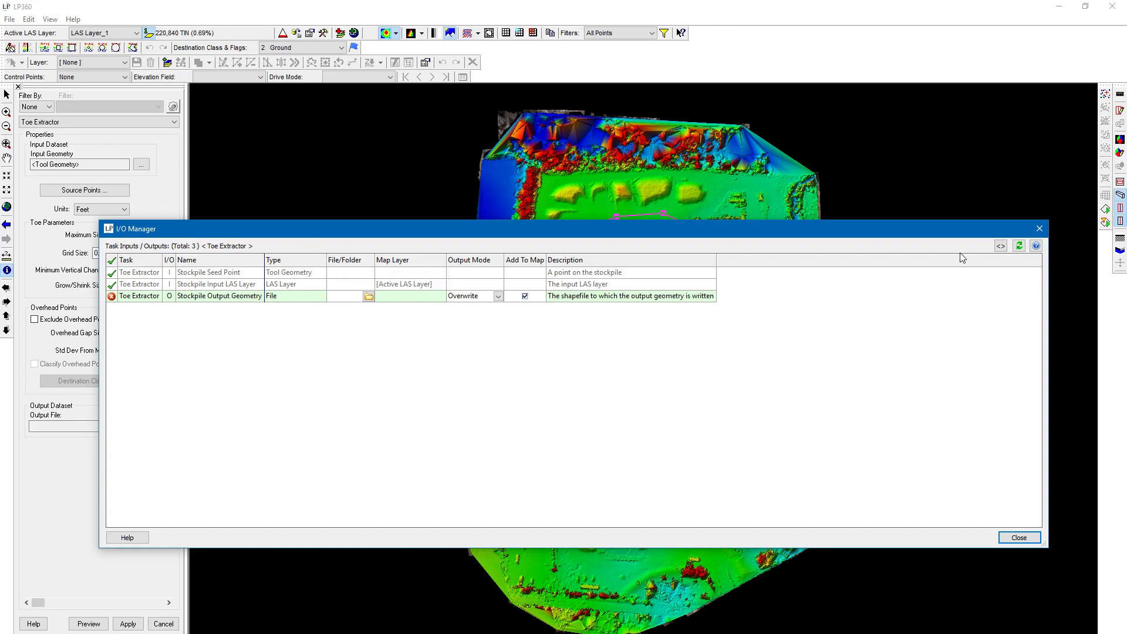
left_click(1001, 246)
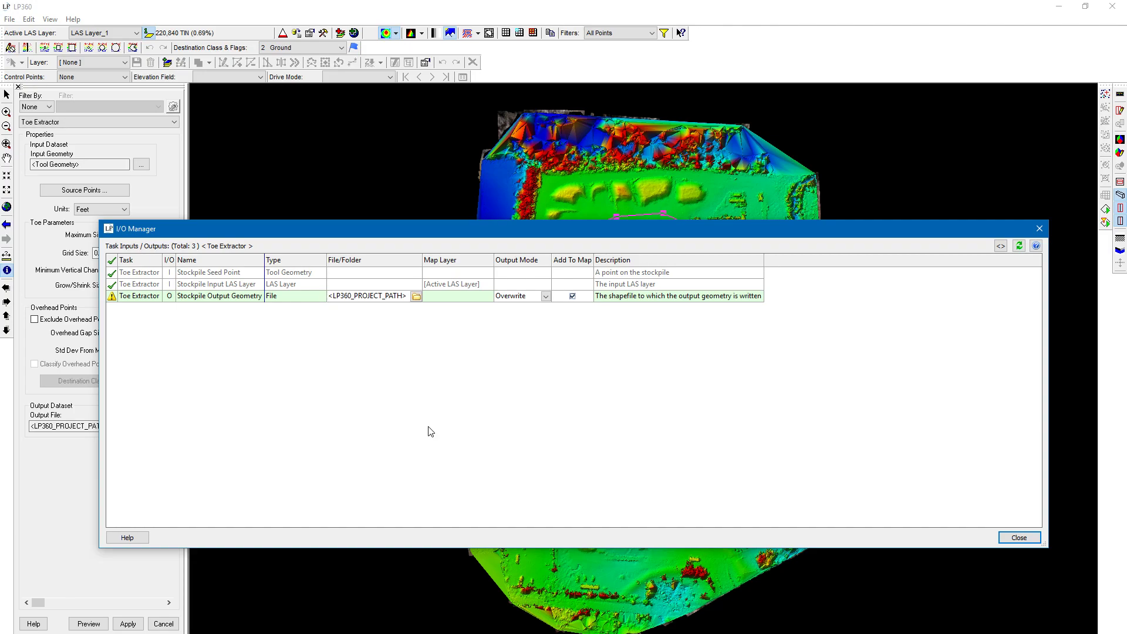
type("3Dtoe/toe.shp")
key("Return")
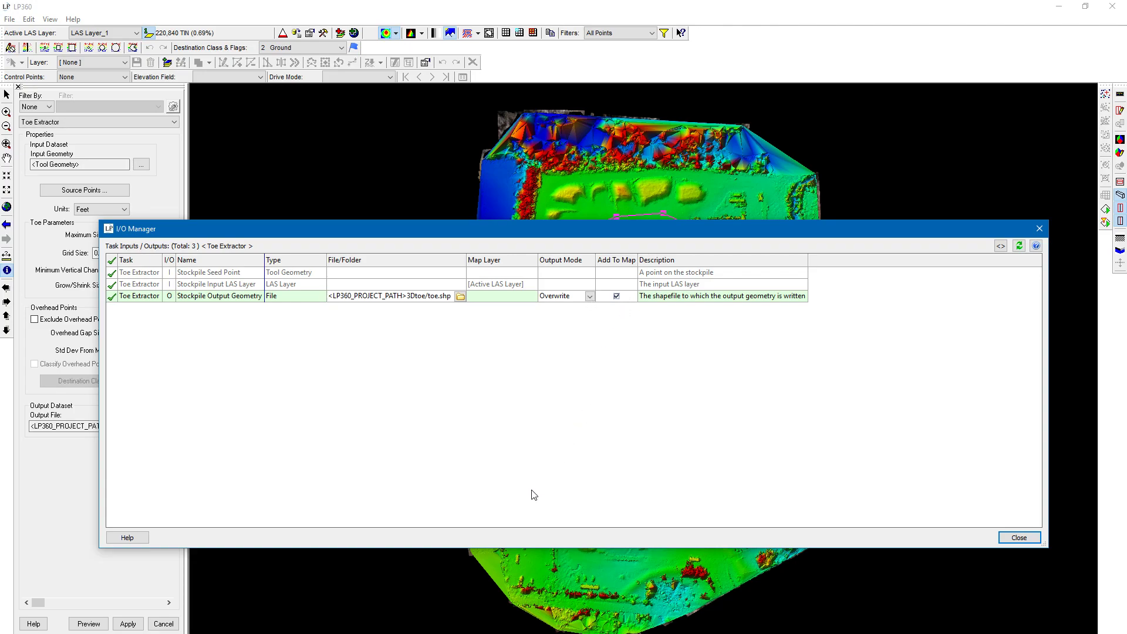
left_click(591, 296)
left_click(578, 304)
left_click(1019, 539)
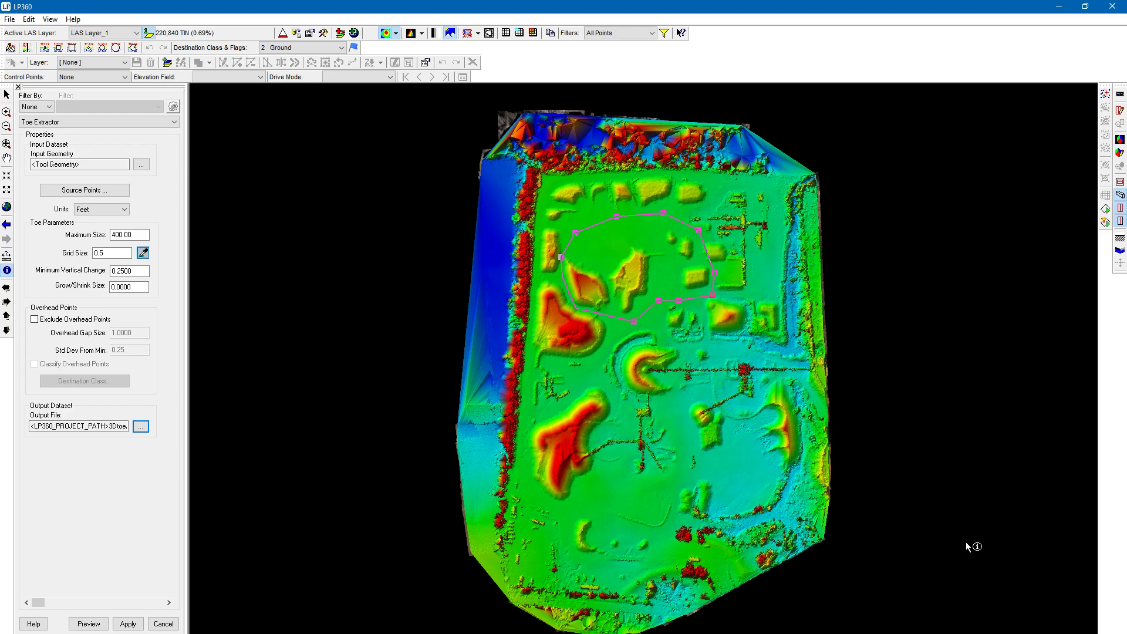
Check the project path in the project settings and apply the Toe Extractor task settings.
left_click(10, 20)
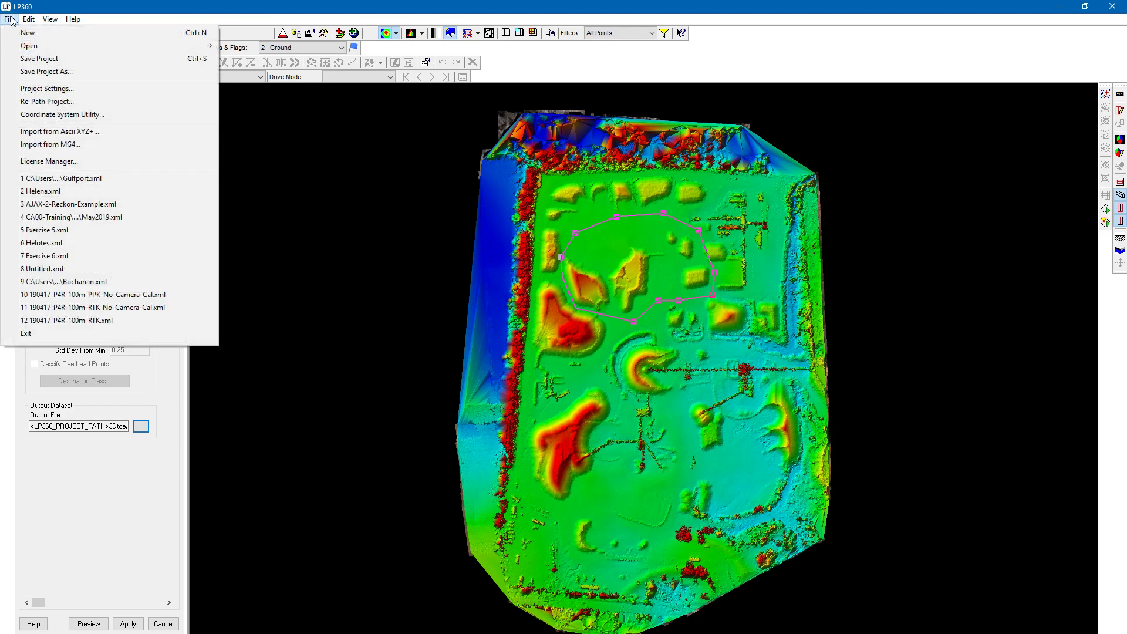
left_click(44, 91)
left_click_drag(322, 187, 562, 274)
left_click(479, 336)
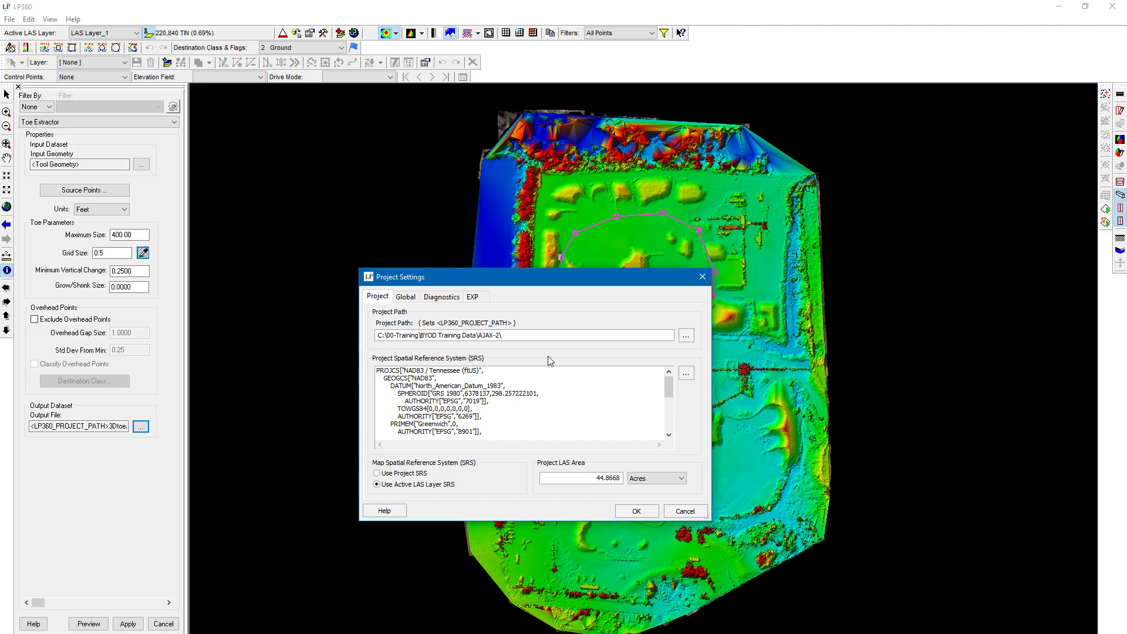
left_click(554, 334)
left_click(637, 511)
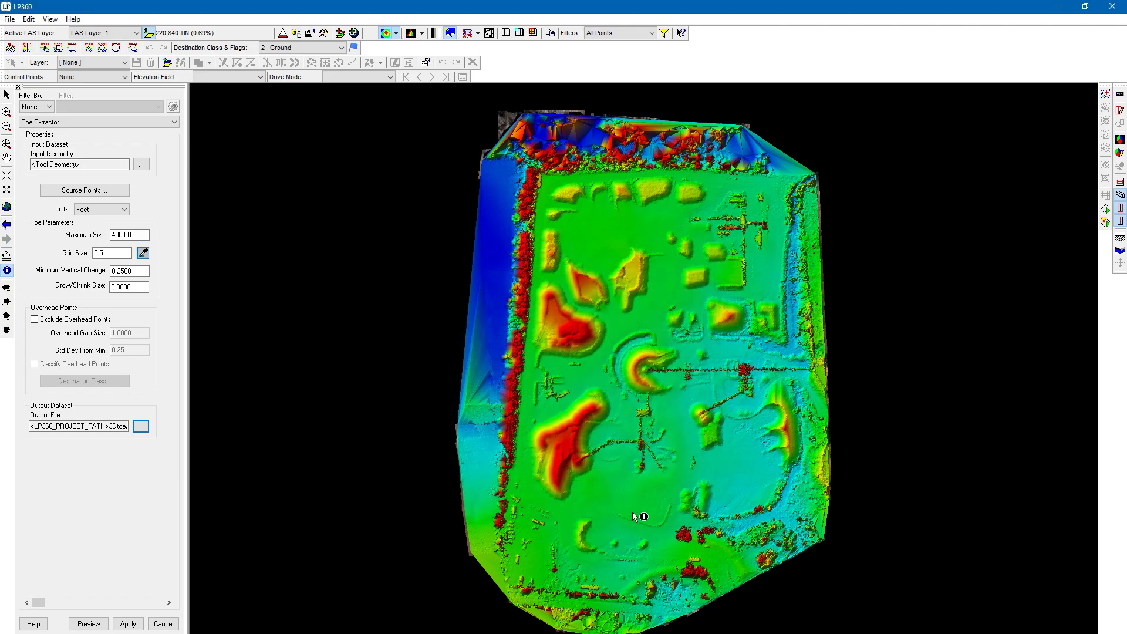
left_click(134, 627)
Inspect the point classes by colouring the surface by classification, and restore the elevation colouring.
left_click(397, 34)
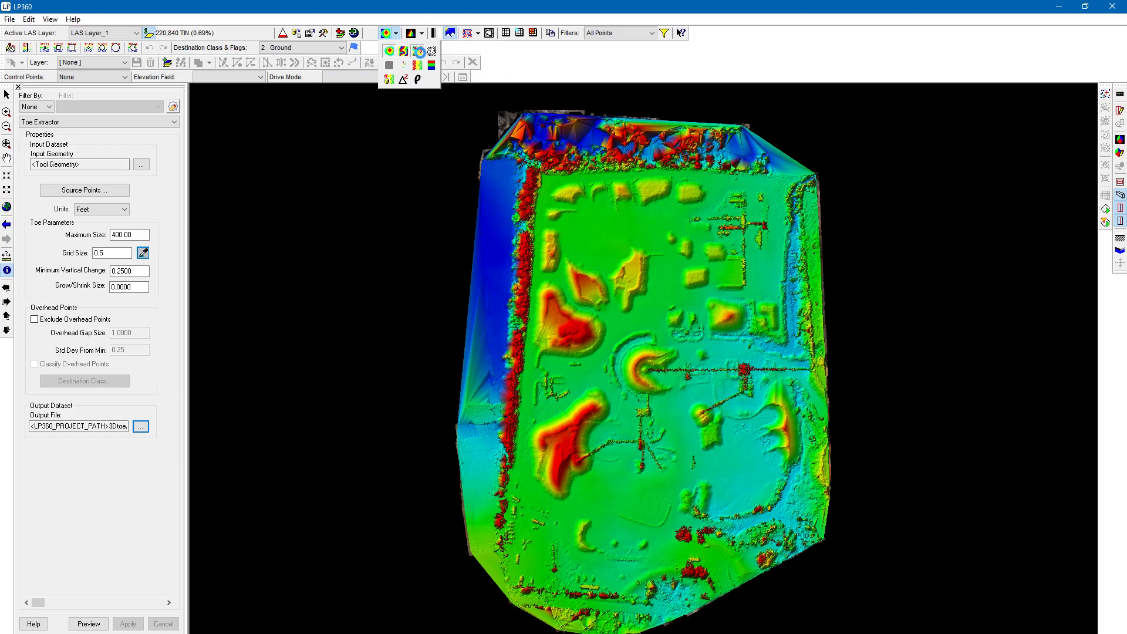
left_click(418, 53)
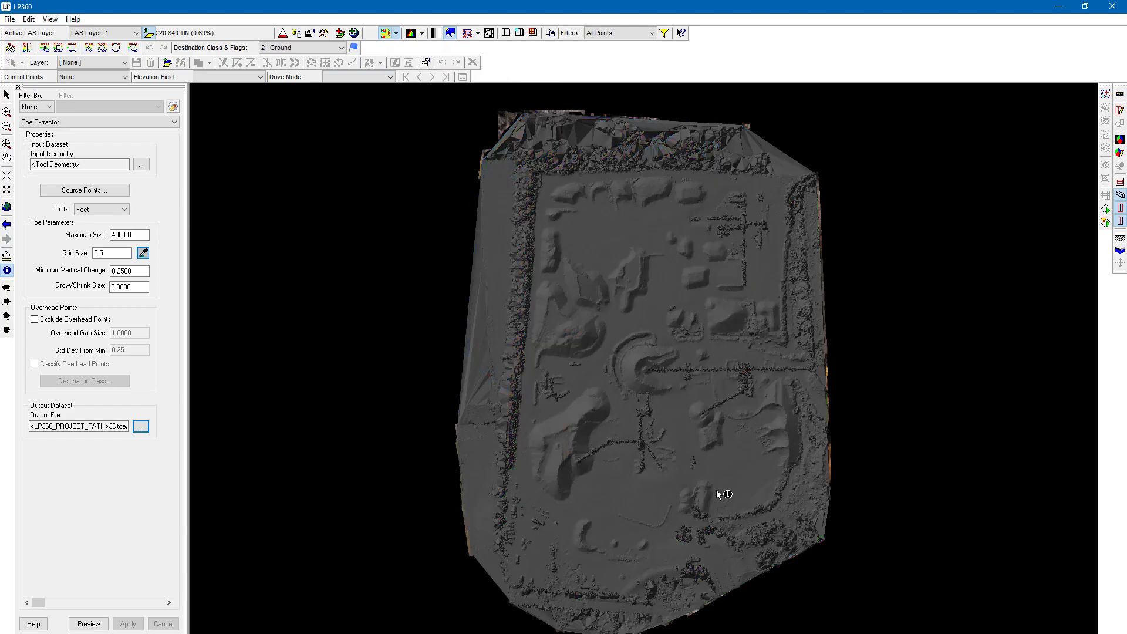
left_click(398, 32)
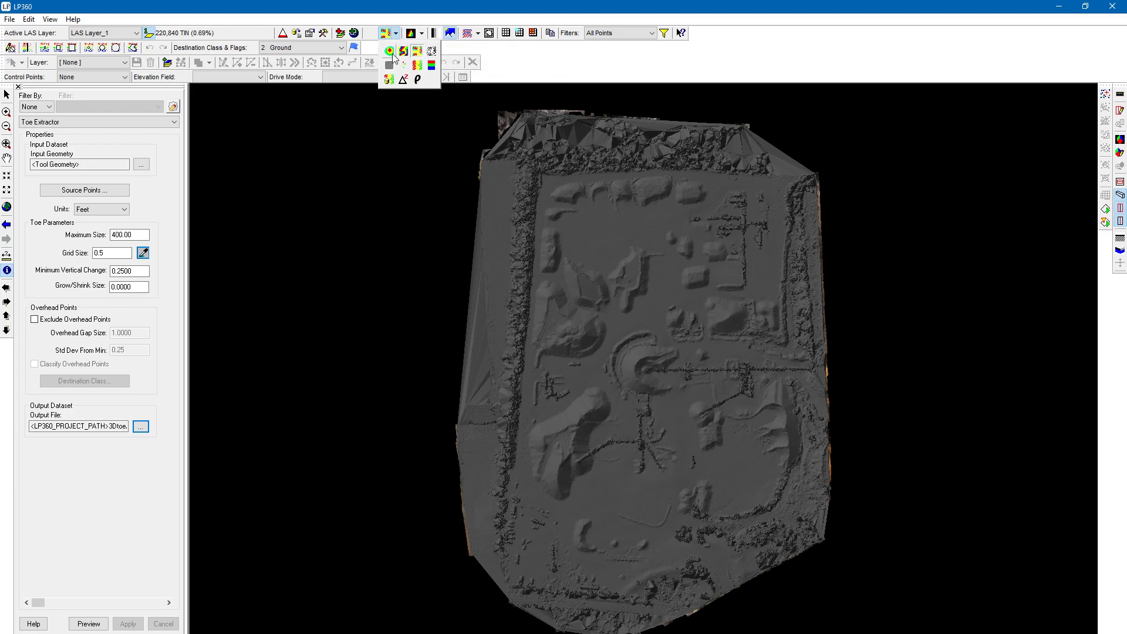
left_click(391, 49)
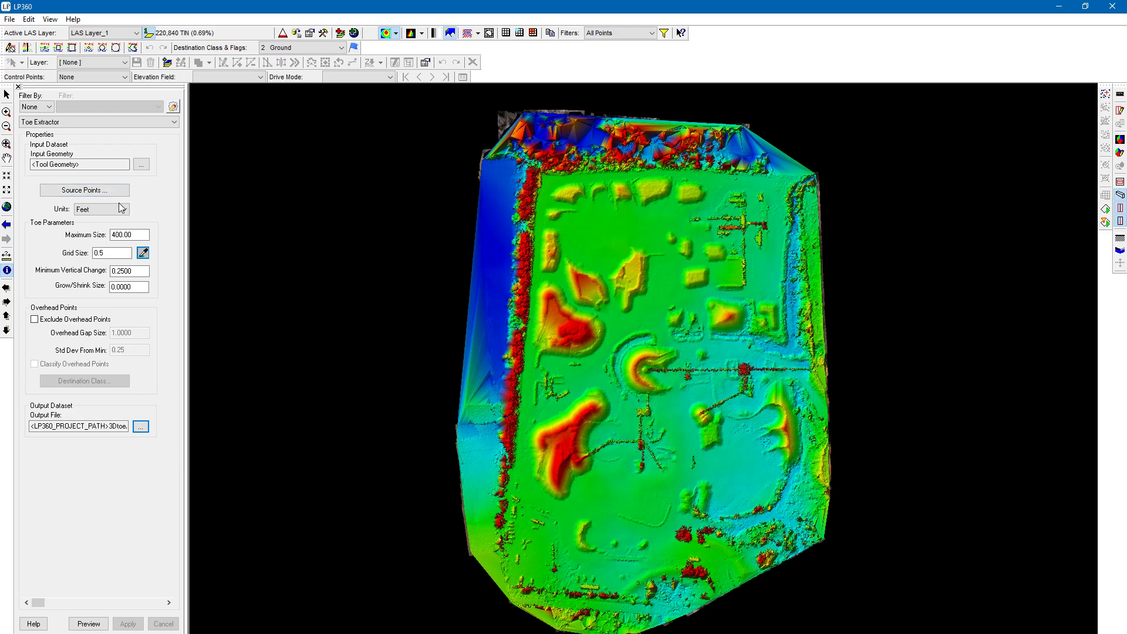
Limit the Toe Extractor's source points to class 0 (Created, never classified) and apply the task settings.
left_click(107, 189)
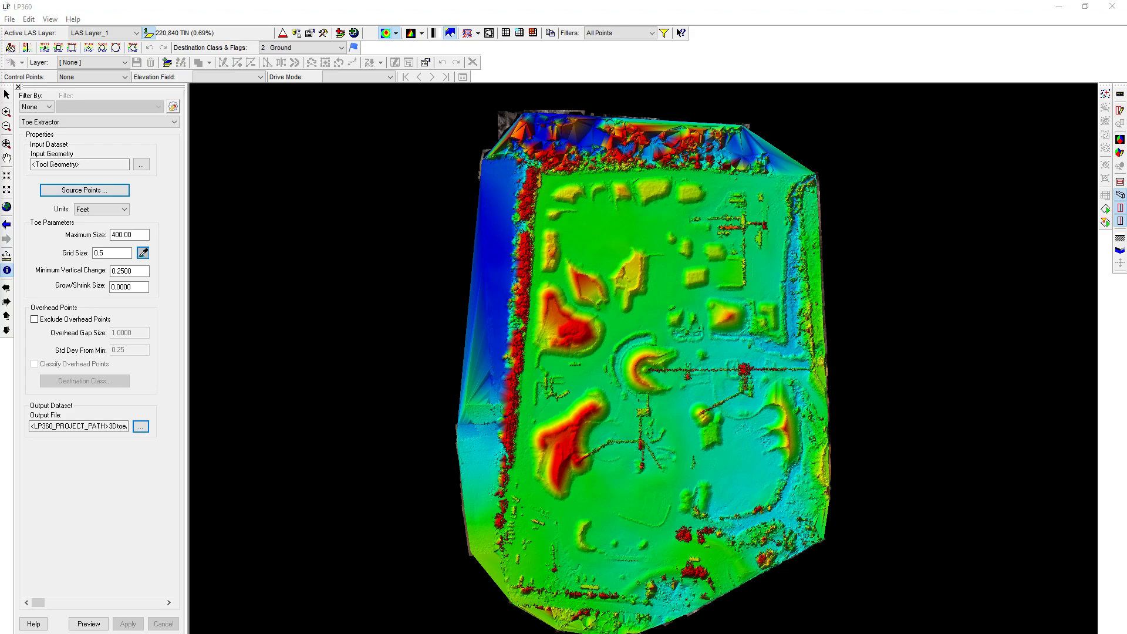
double_click(631, 6)
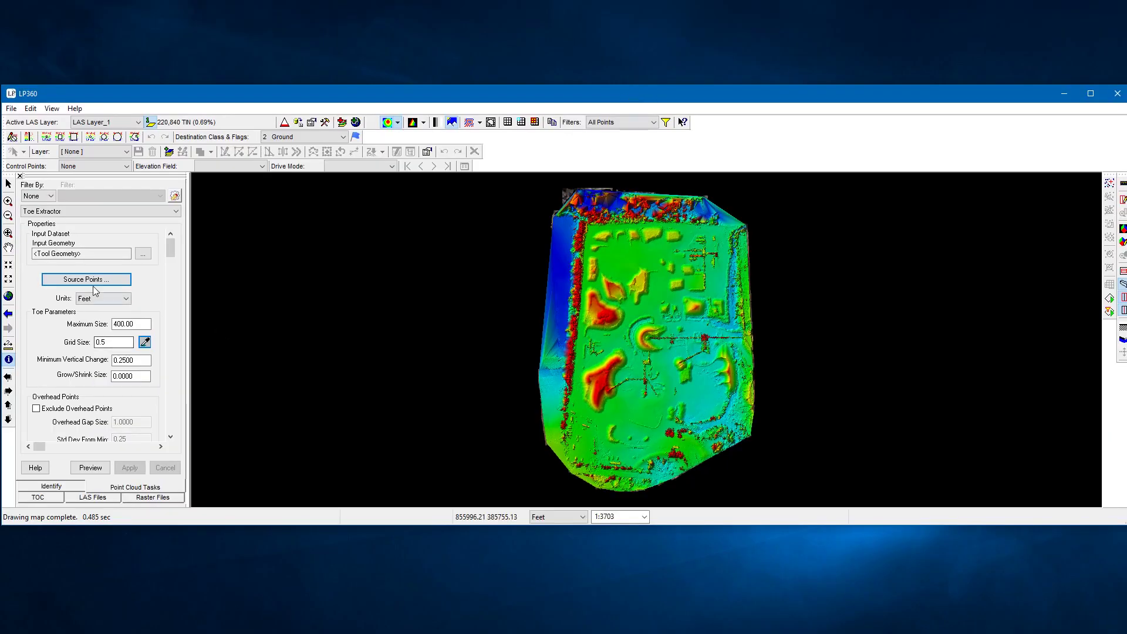
left_click(86, 280)
left_click_drag(540, 256, 569, 210)
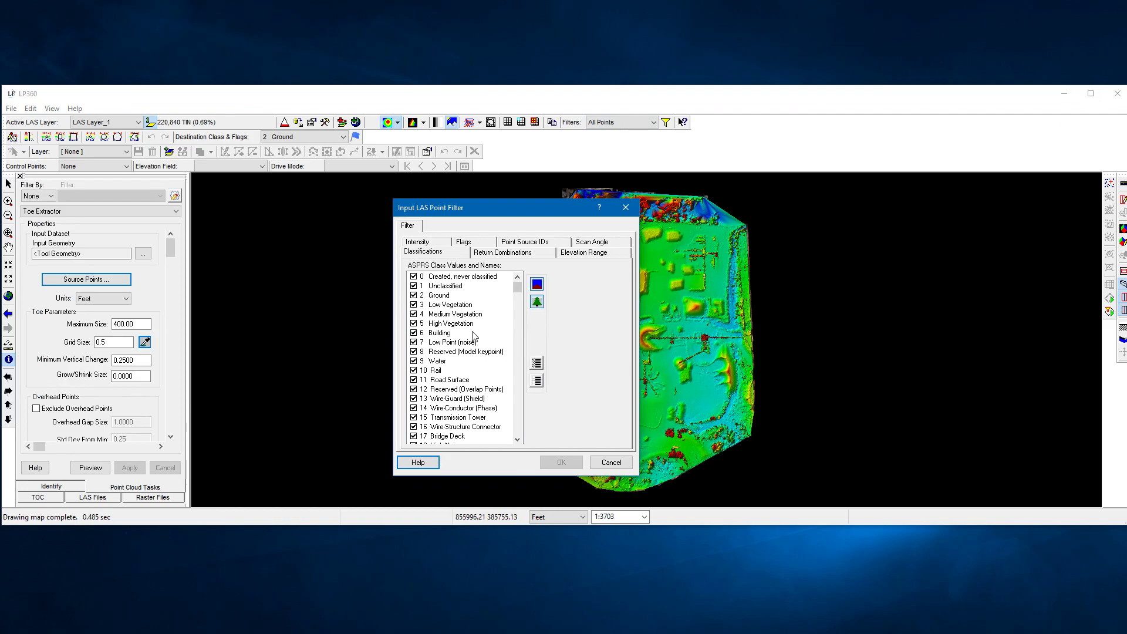
left_click(538, 381)
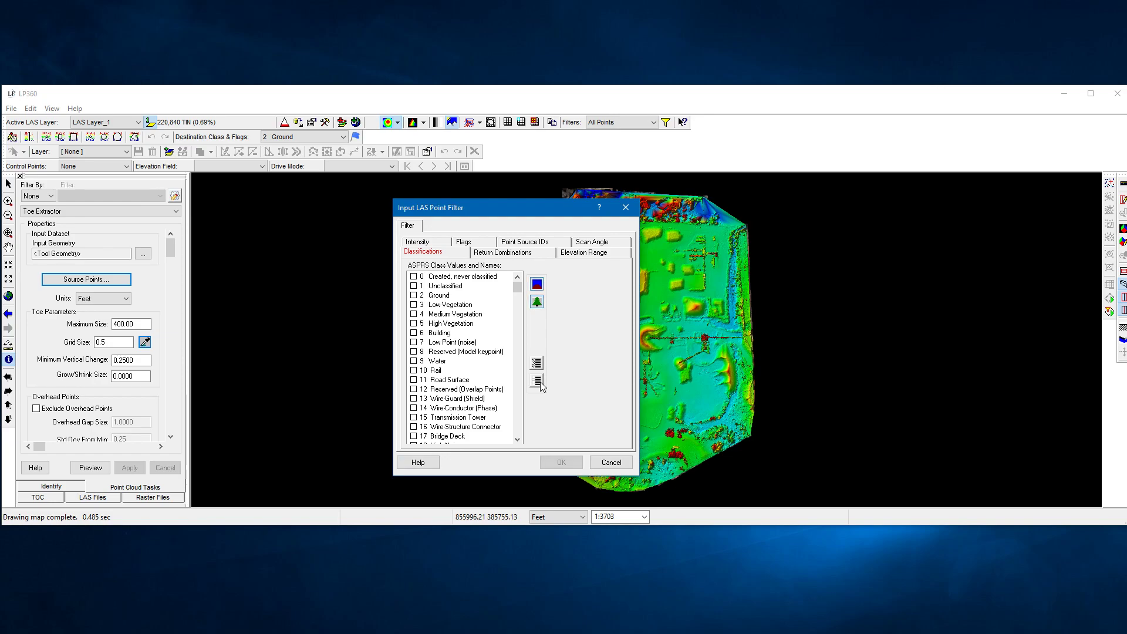
left_click(414, 276)
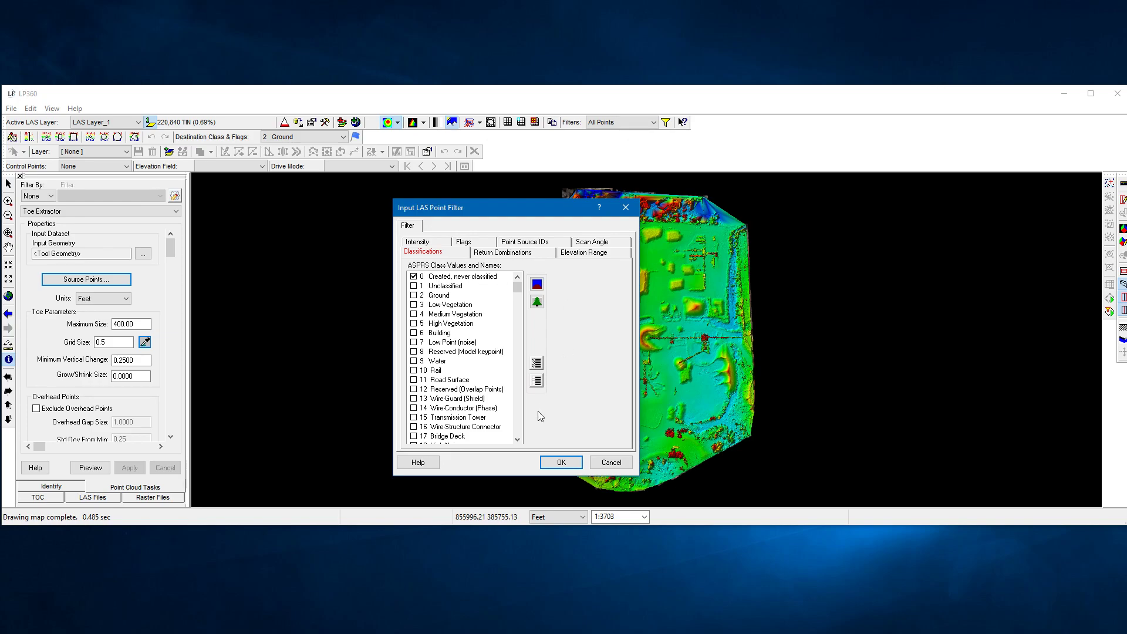
left_click(558, 463)
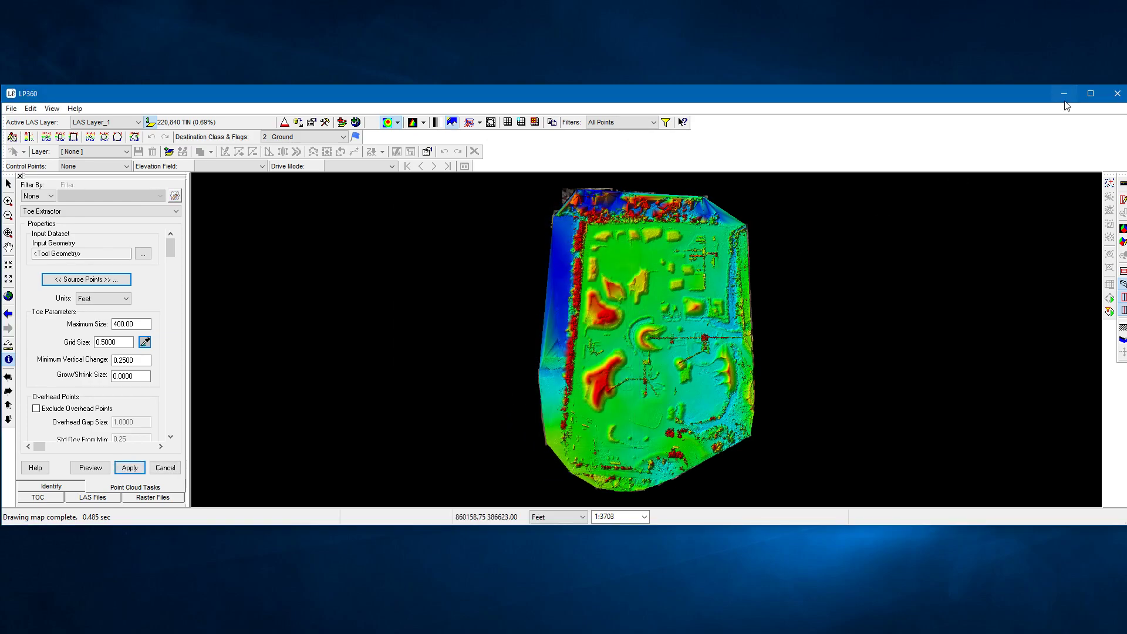
left_click(1090, 93)
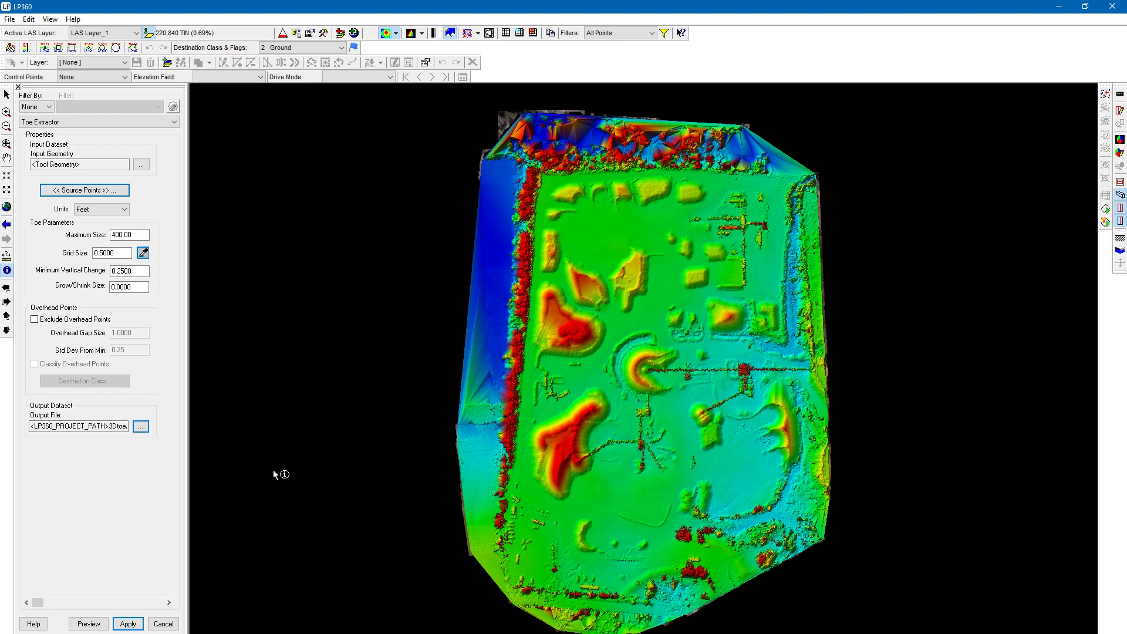
left_click(128, 625)
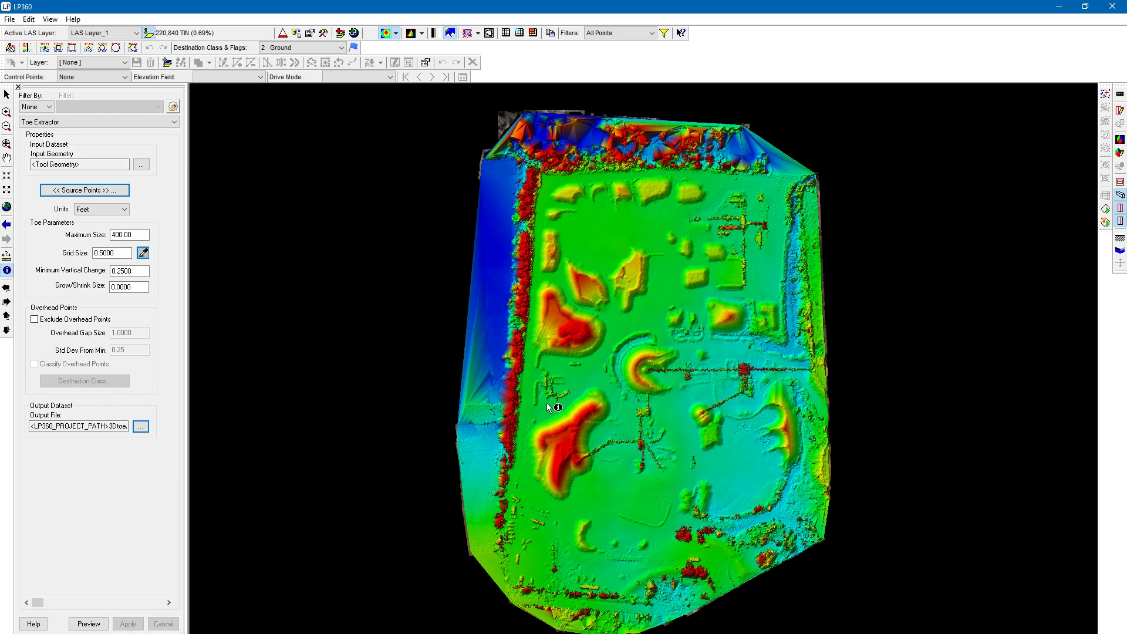
Execute the Toe Extractor task by point on the small round stockpile near the middle of the site.
scroll(691, 228, "up", 4)
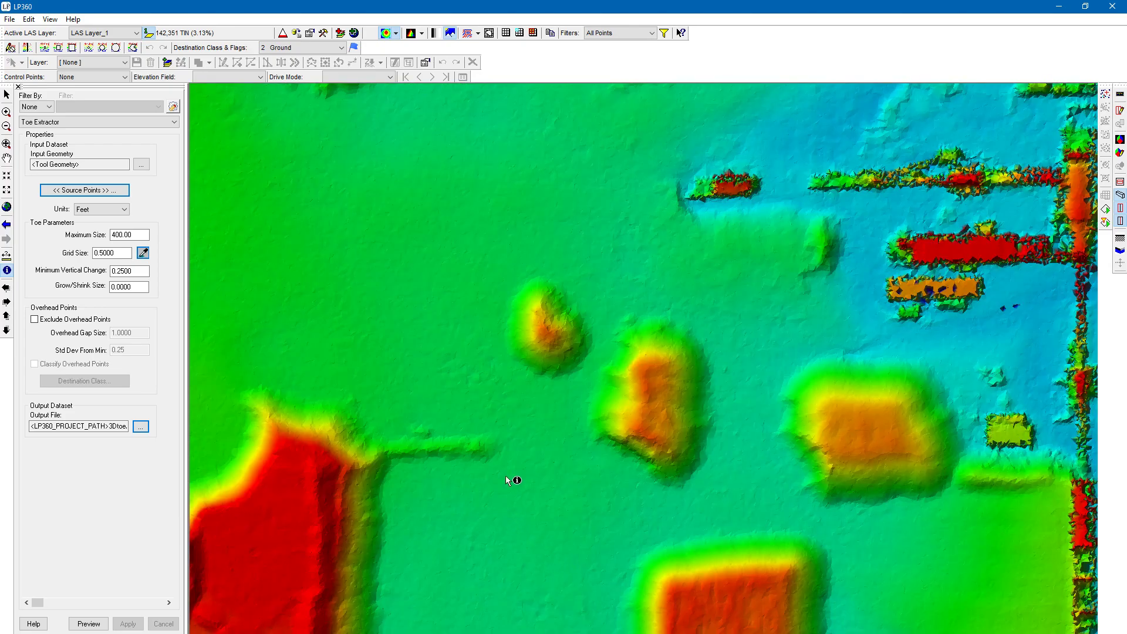
middle_click_drag(505, 481, 521, 460)
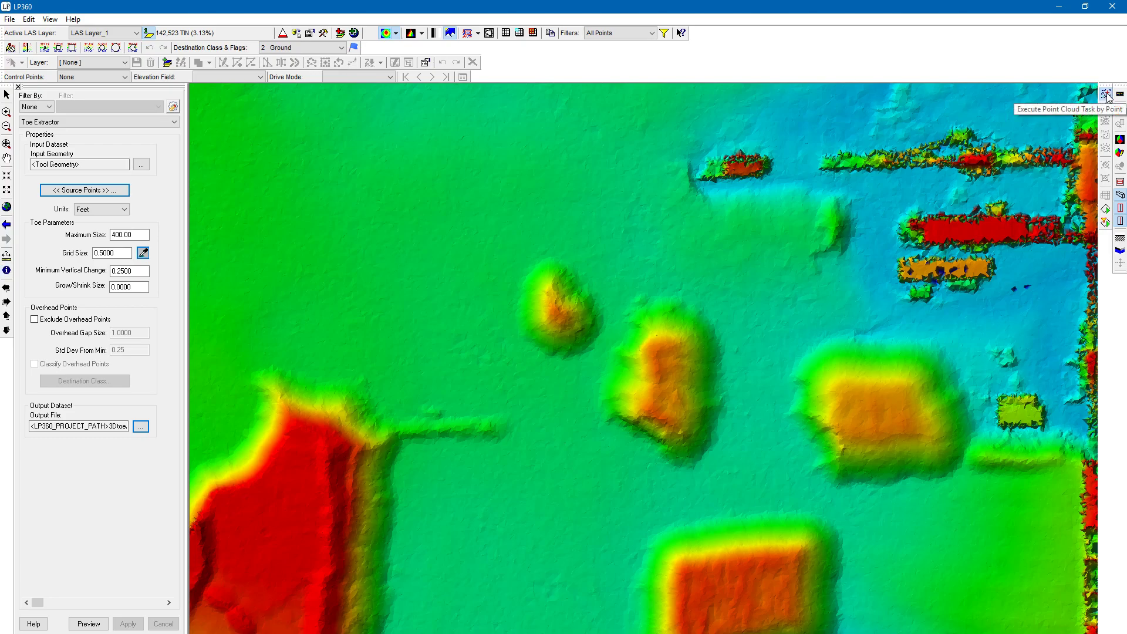
left_click(1107, 94)
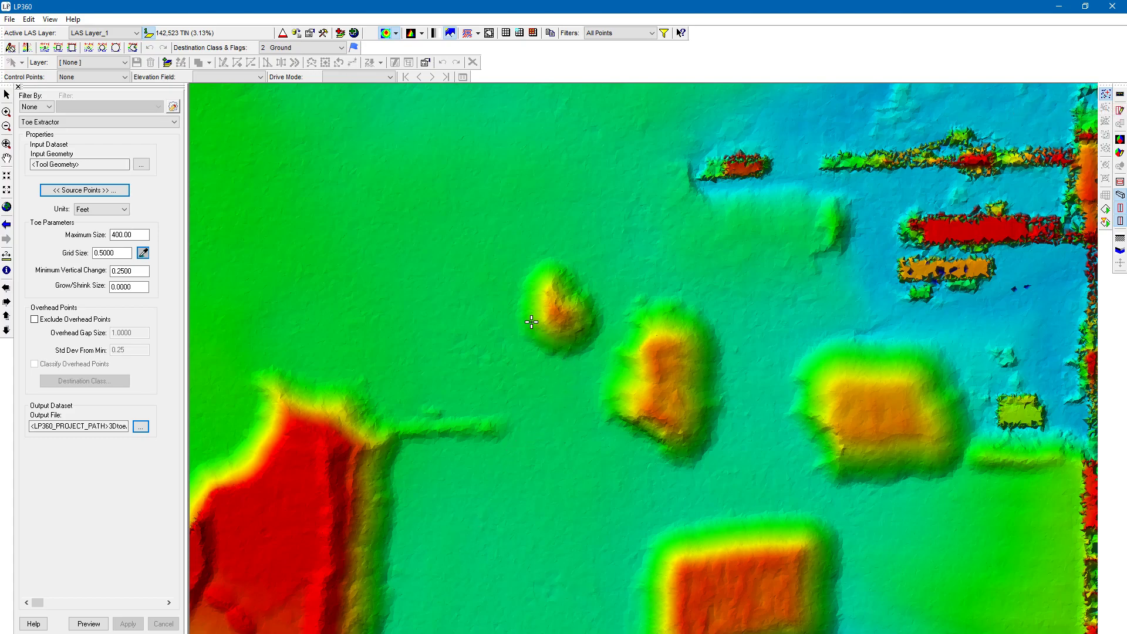
scroll(502, 289, "up", 1)
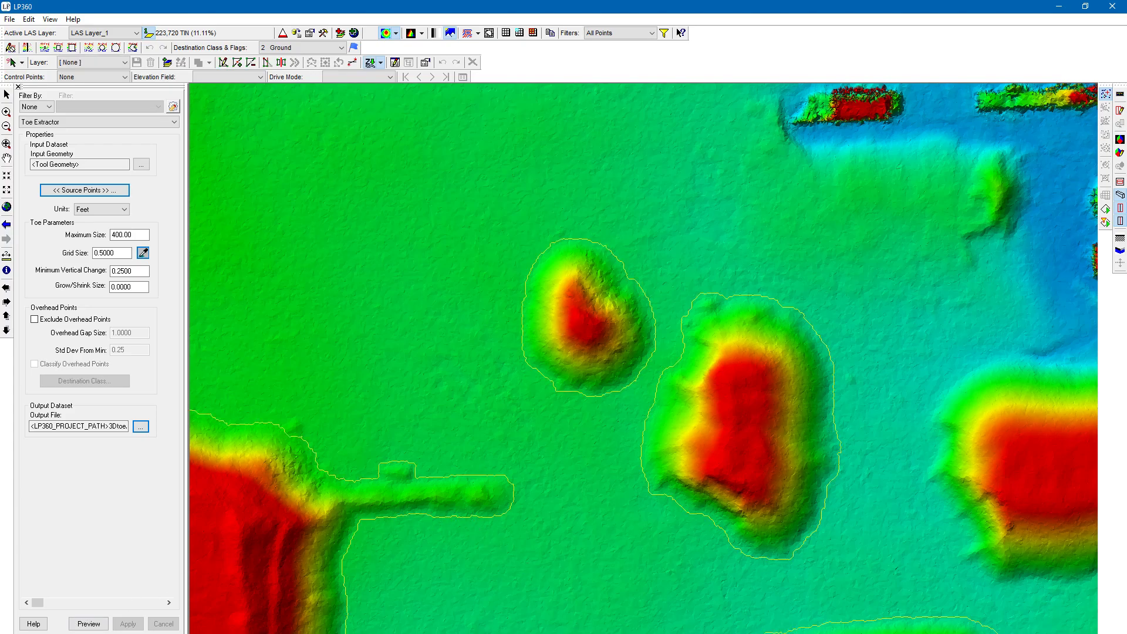
Delete the toe layer from the map together with its source files.
left_click(47, 633)
right_click(62, 108)
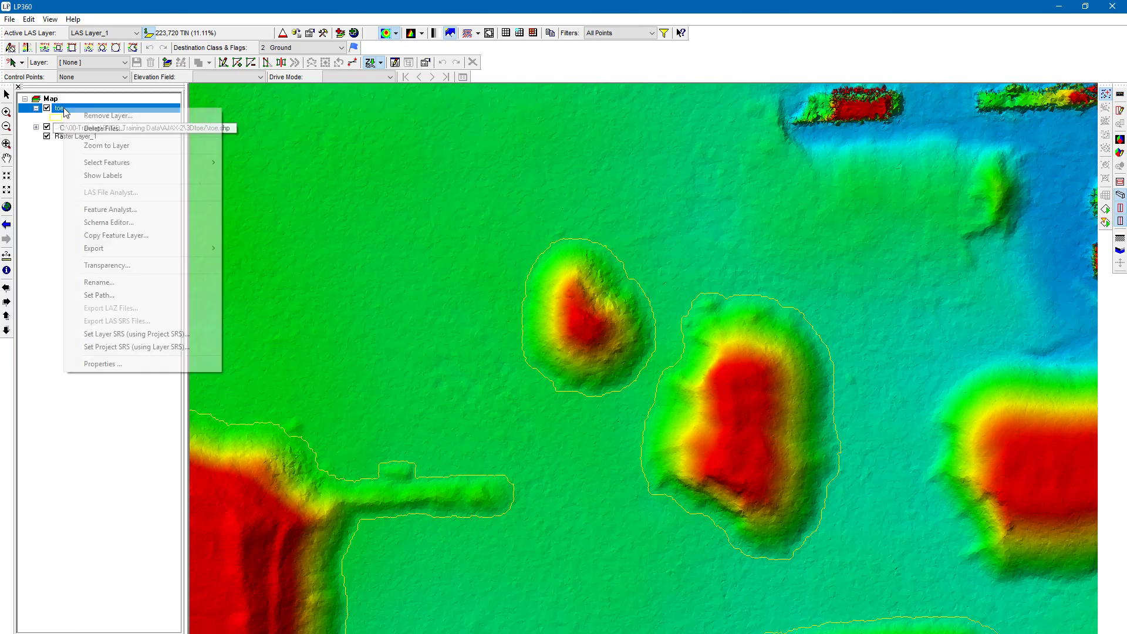
left_click(93, 128)
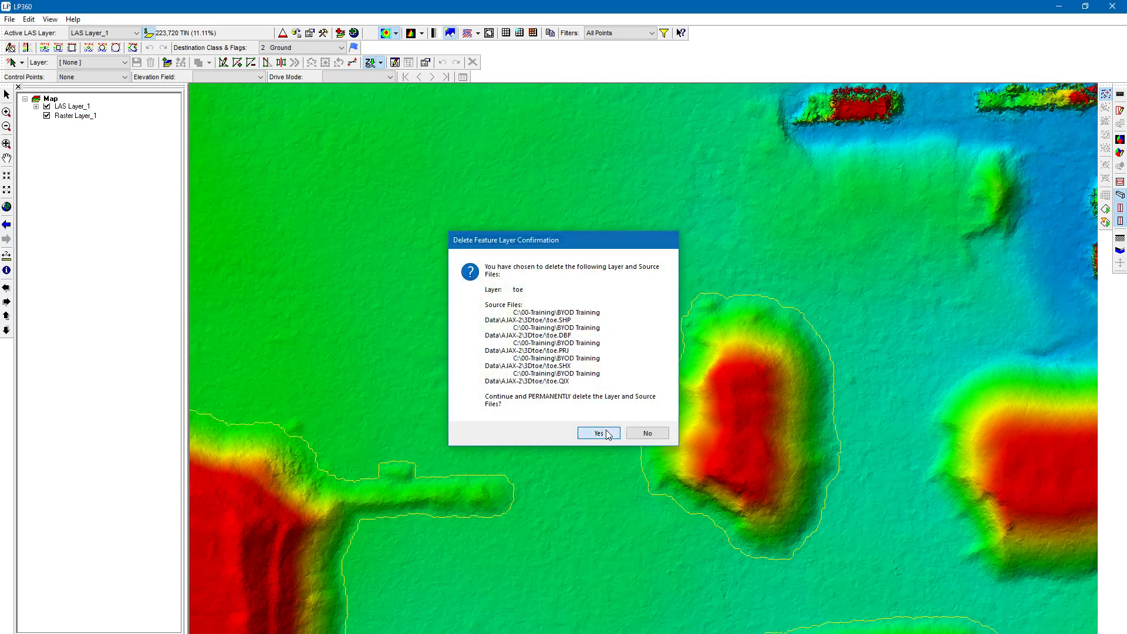
left_click(599, 434)
Extract the toes of the small round stockpile and the larger oval stockpile beside it.
left_click(141, 633)
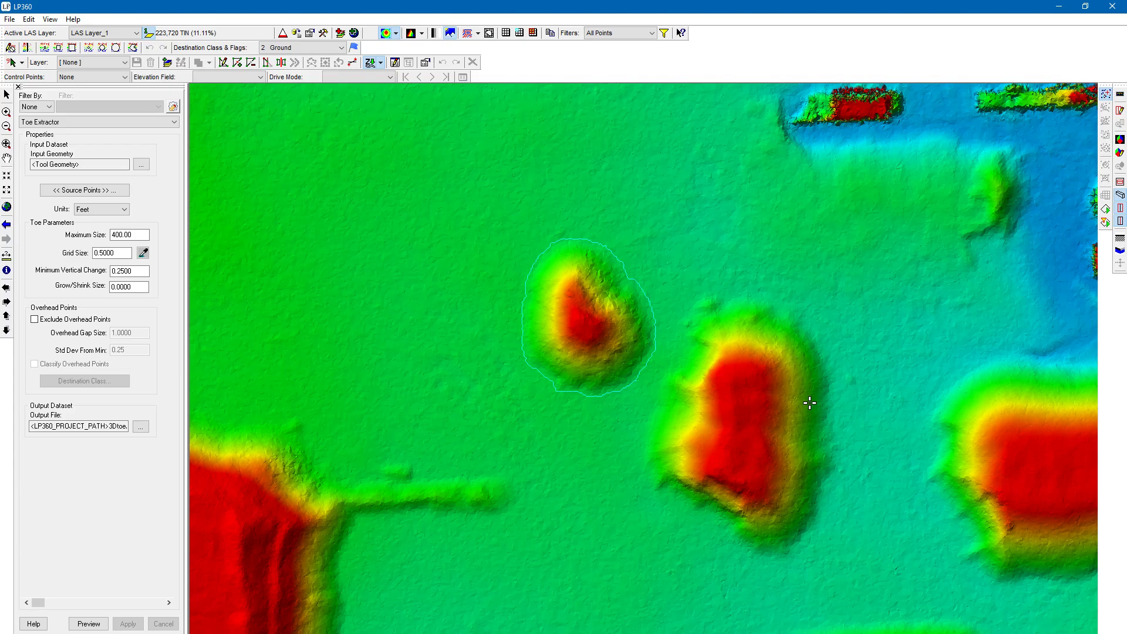
left_click(800, 402)
Try to extract the toe of the easternmost stockpile along the northern edge from a point on its flat top.
middle_click_drag(628, 159, 562, 389)
middle_click_drag(566, 177, 503, 416)
middle_click_drag(561, 617, 602, 528)
middle_click_drag(664, 279, 613, 411)
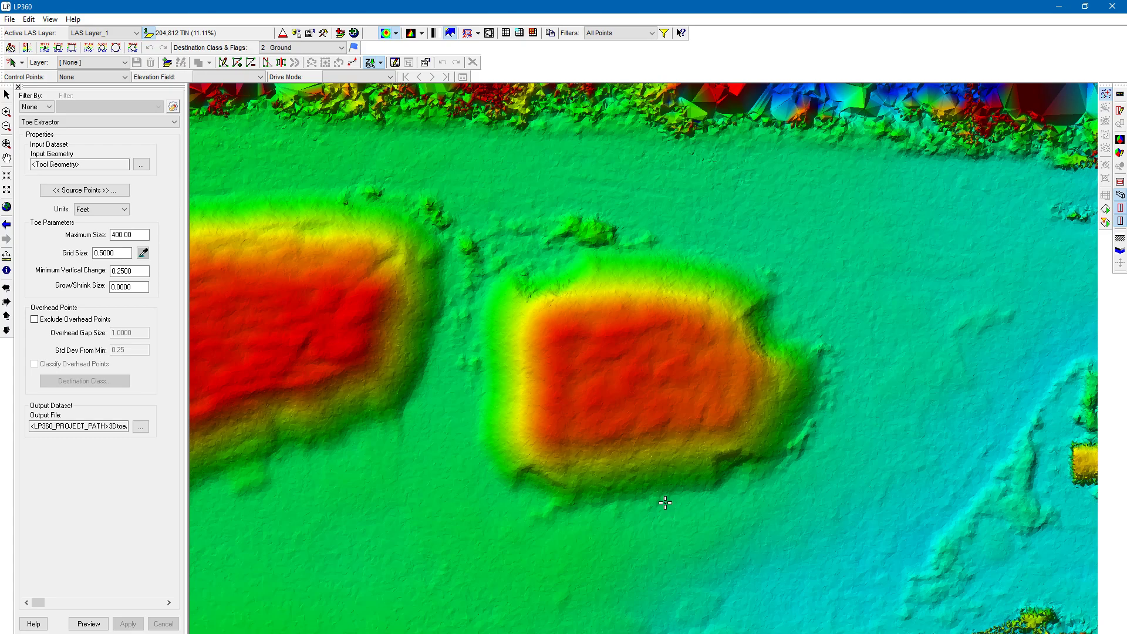
left_click(614, 369)
scroll(631, 342, "up", 3)
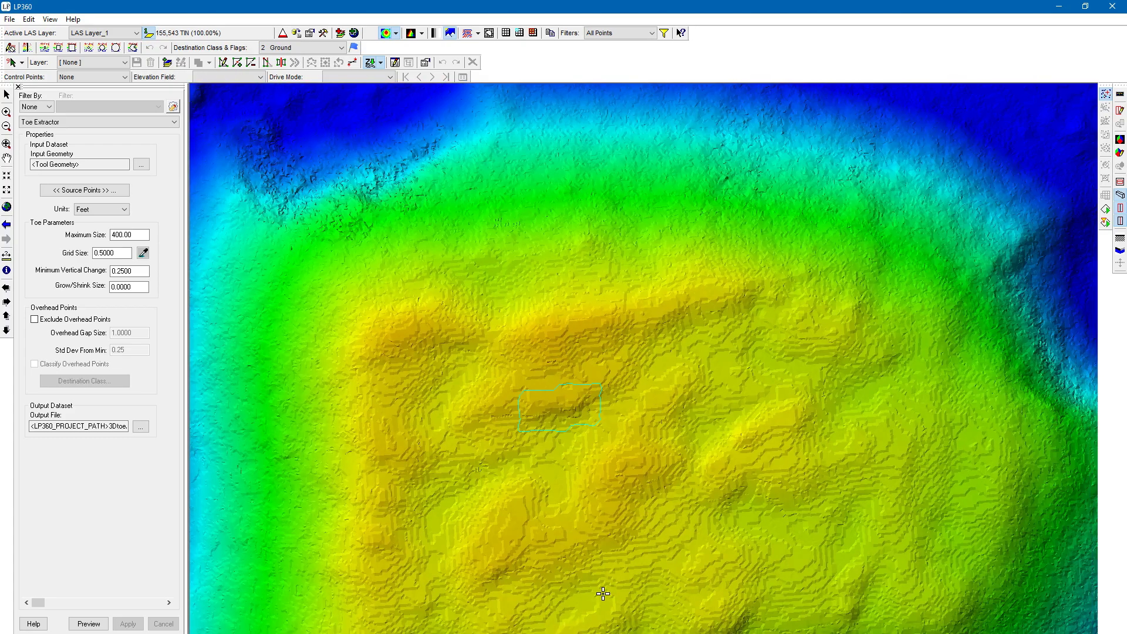
middle_click_drag(598, 596, 608, 428)
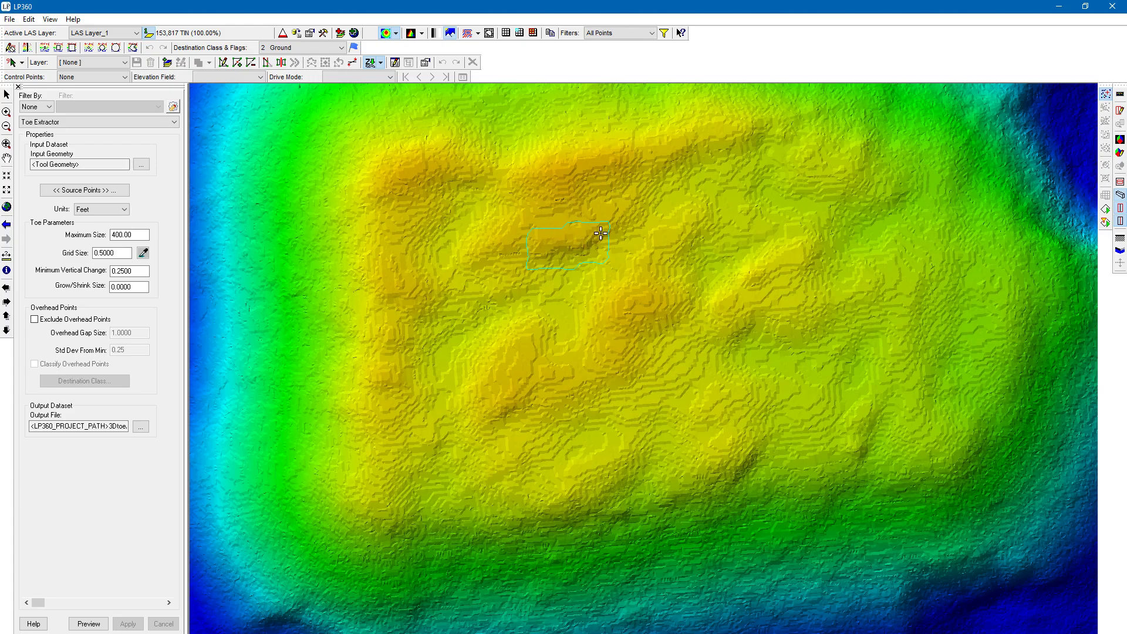
Extract the full toe of the same stockpile from a point on its side slope.
scroll(526, 349, "down", 3)
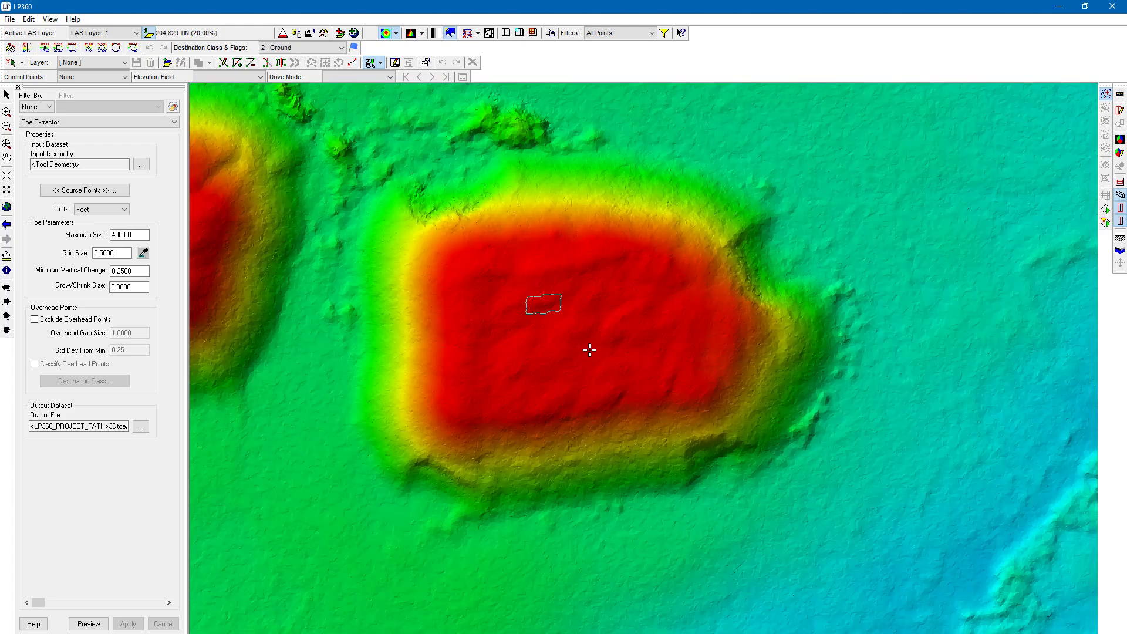
scroll(452, 391, "down", 1)
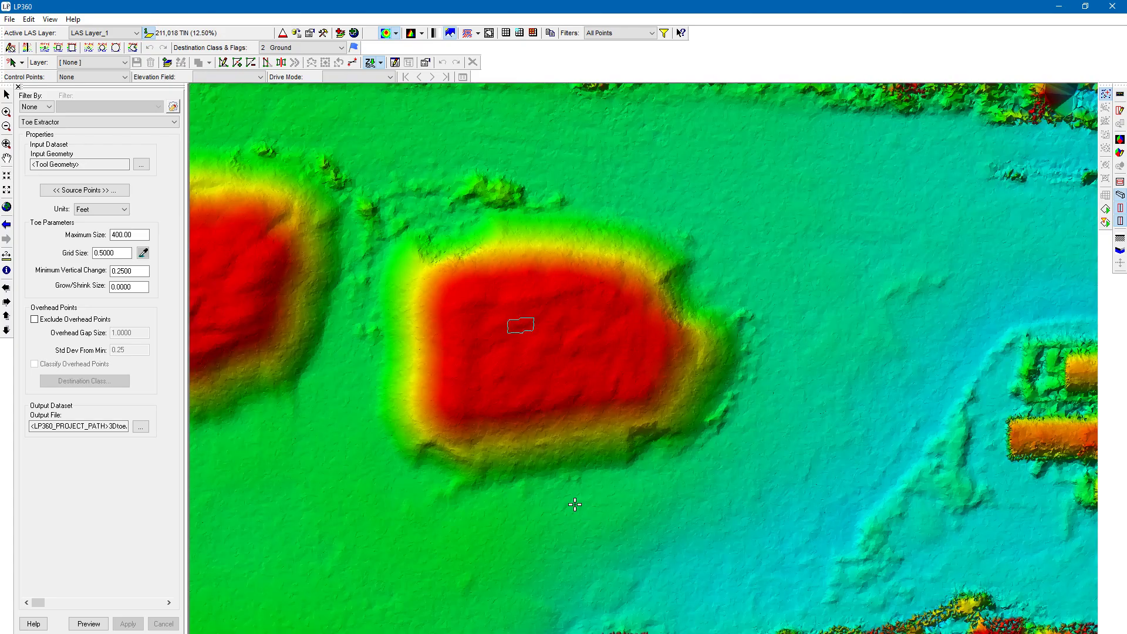
left_click(569, 449)
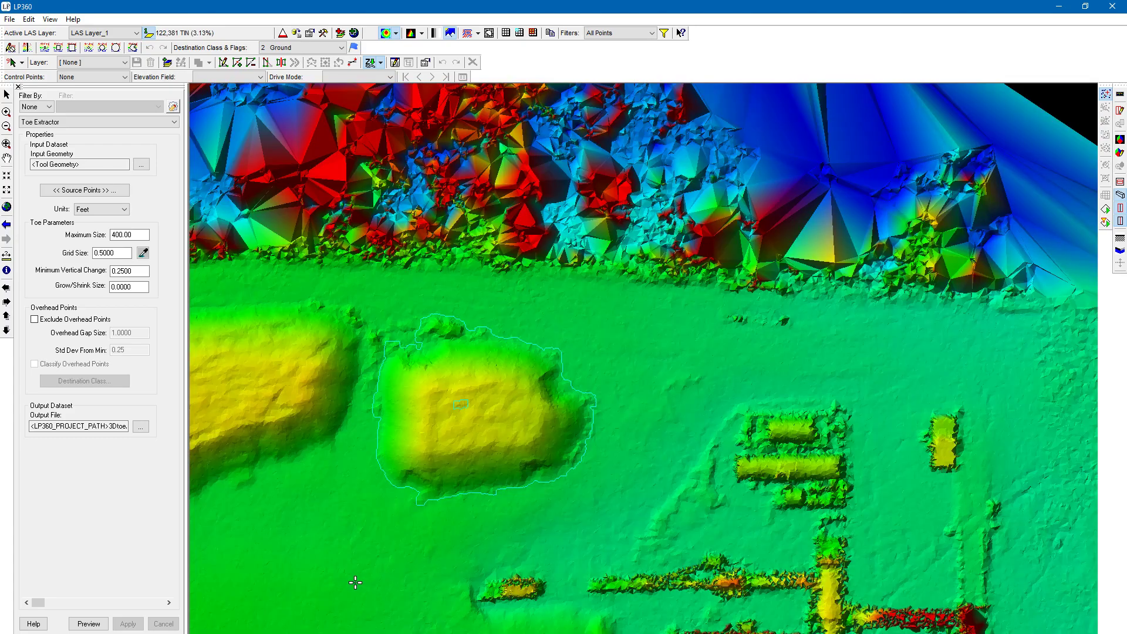
Select the small stray toe polygon on top of the northern stockpile and delete it from the toe layer.
middle_click_drag(355, 582, 527, 357)
middle_click_drag(446, 481, 516, 377)
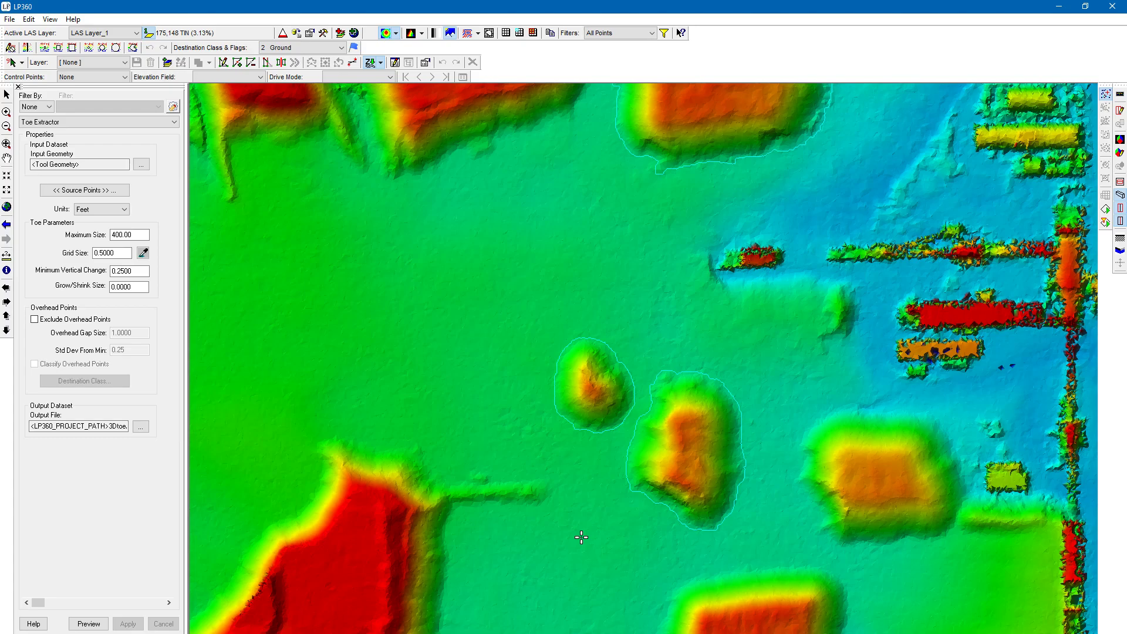
middle_click_drag(593, 232, 426, 518)
middle_click_drag(453, 589, 573, 398)
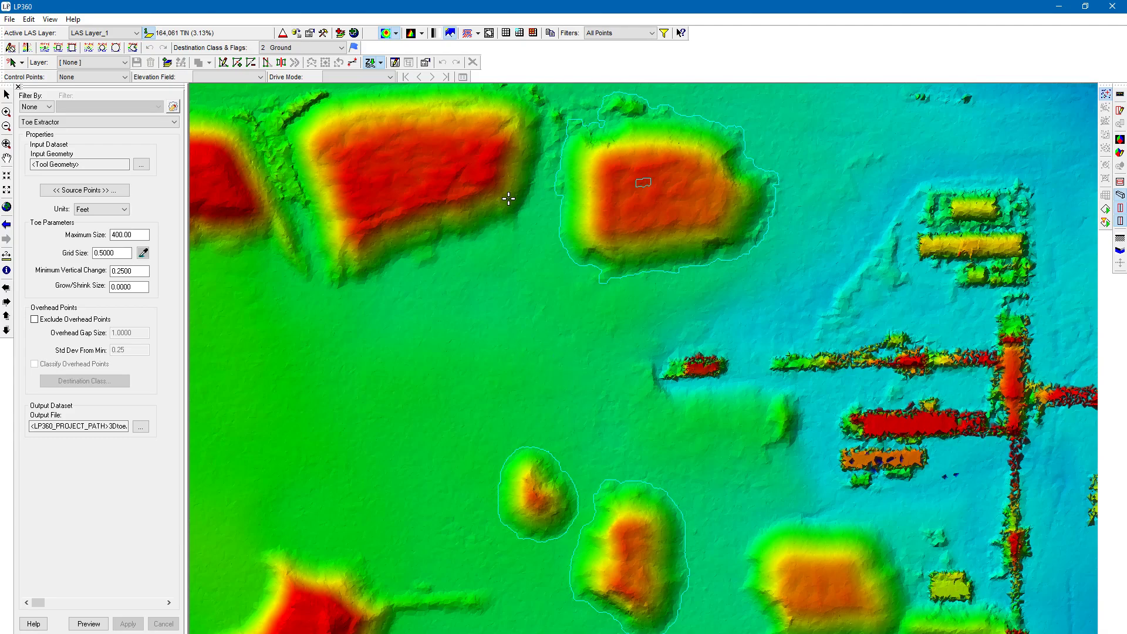
middle_click_drag(509, 201, 453, 398)
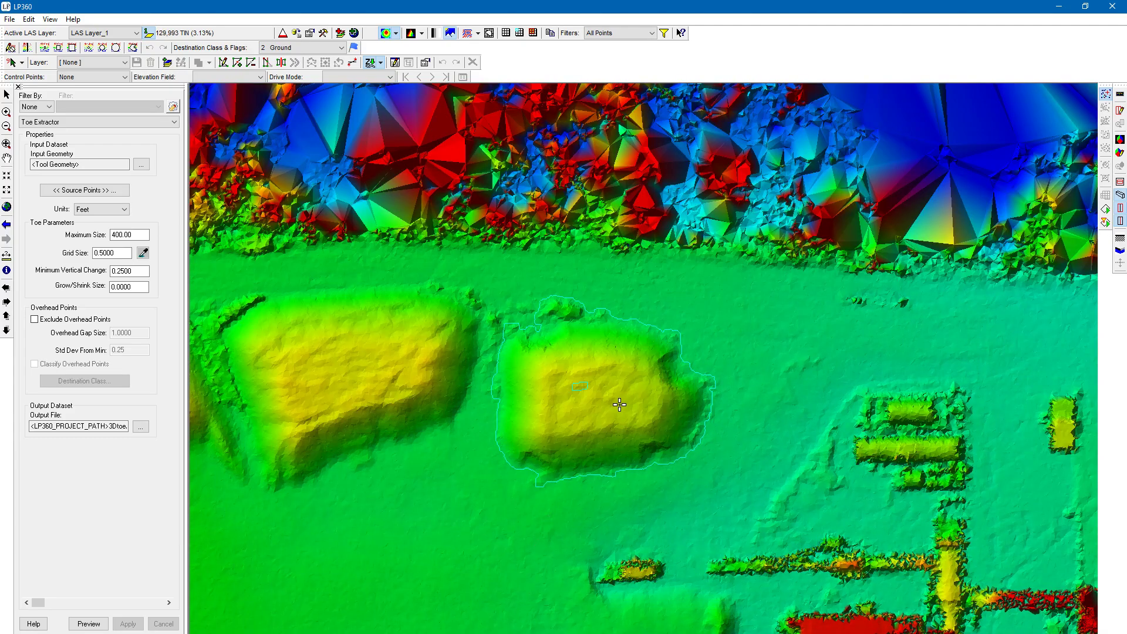
left_click(12, 62)
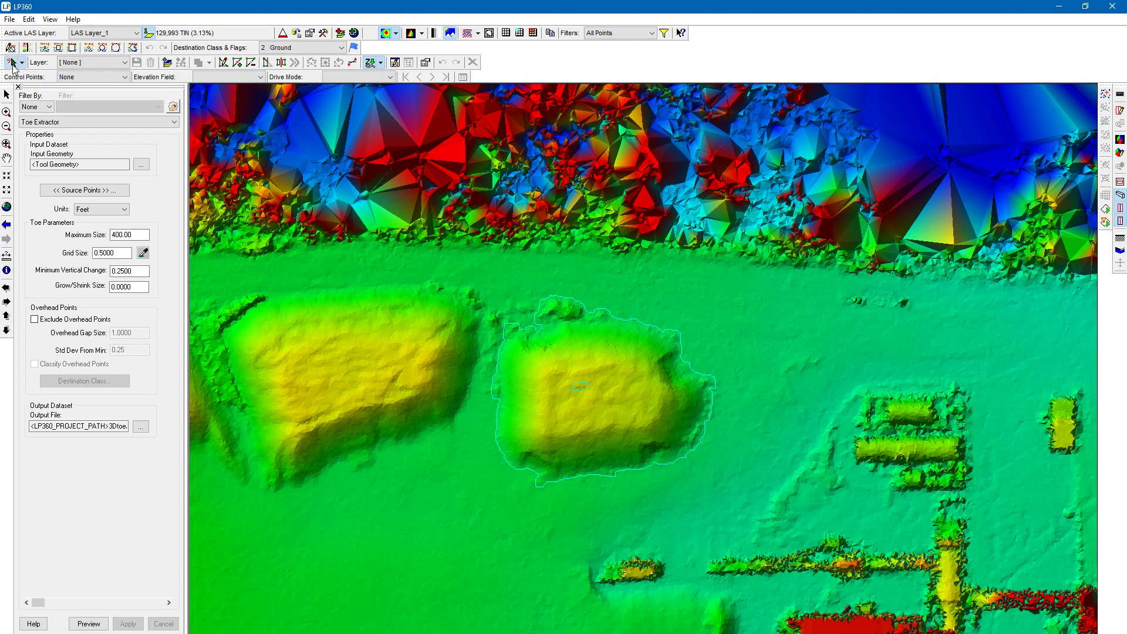
left_click(579, 390)
scroll(578, 384, "up", 2)
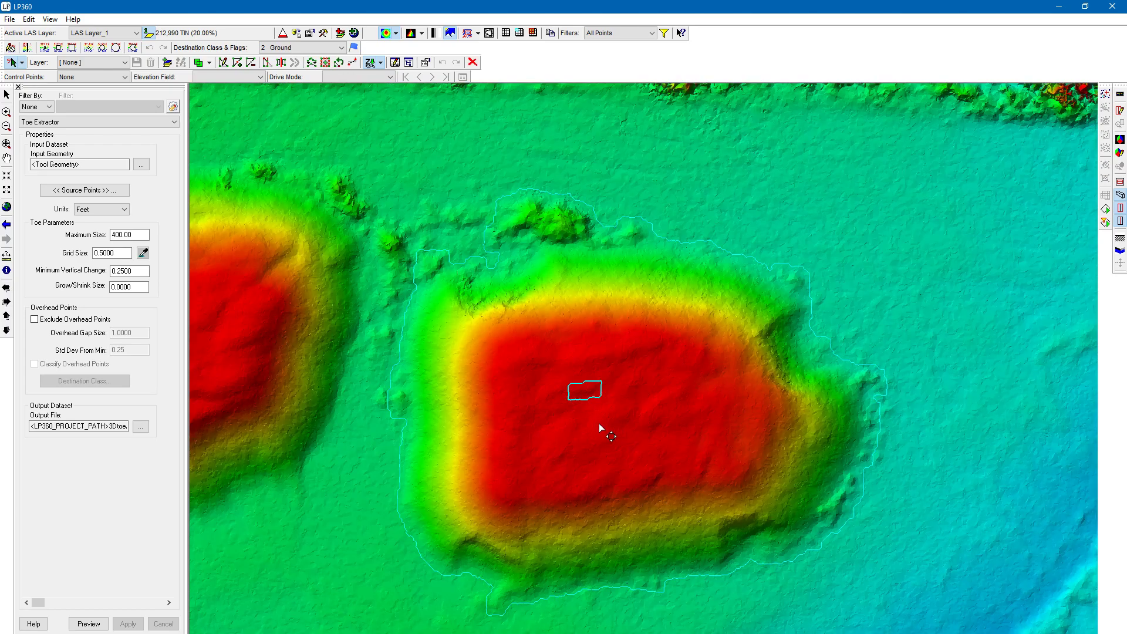
left_click(473, 62)
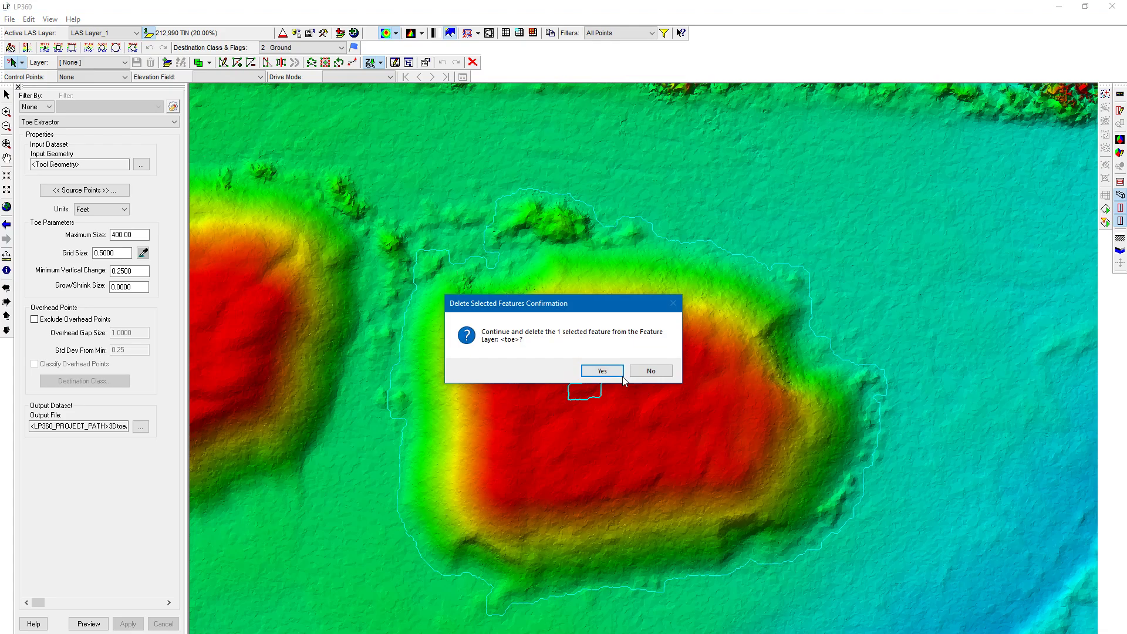
left_click(649, 371)
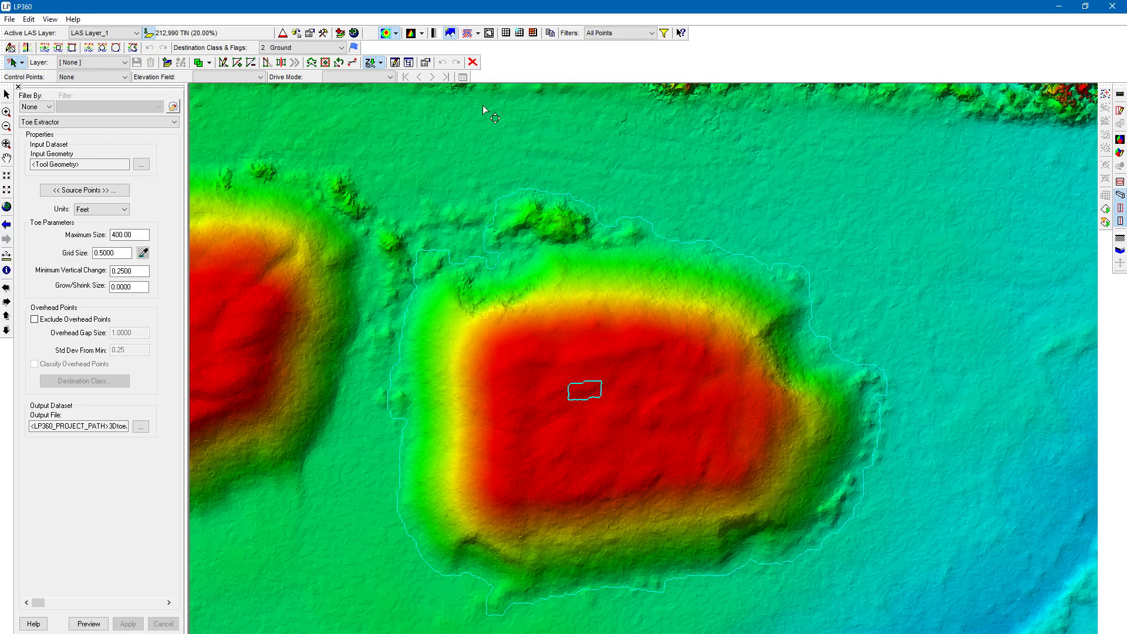
left_click(477, 64)
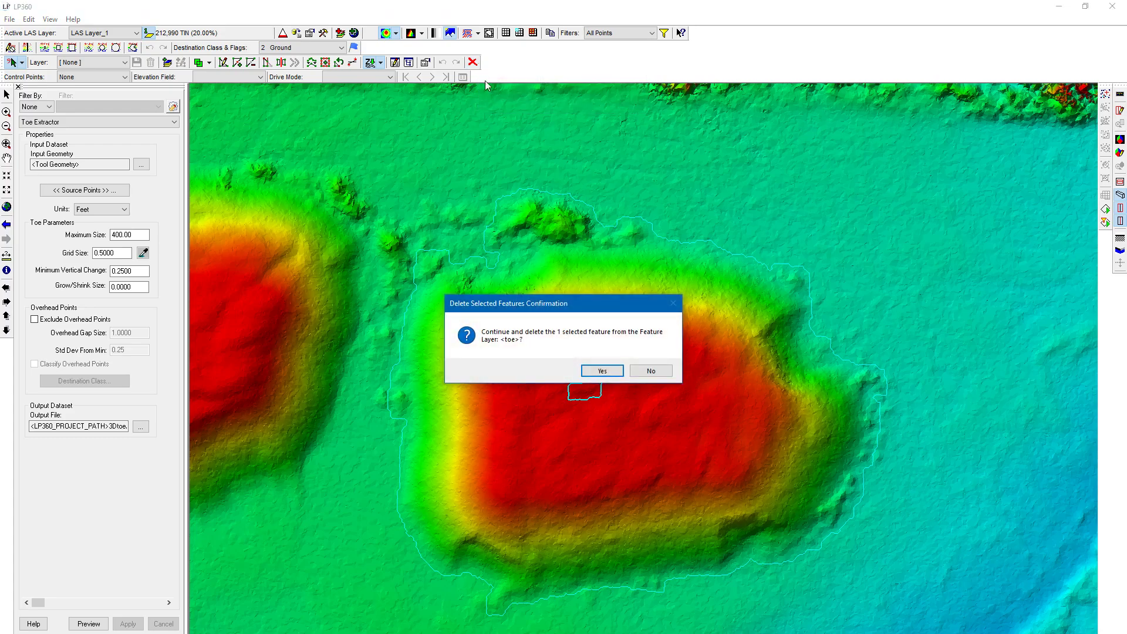
left_click(603, 371)
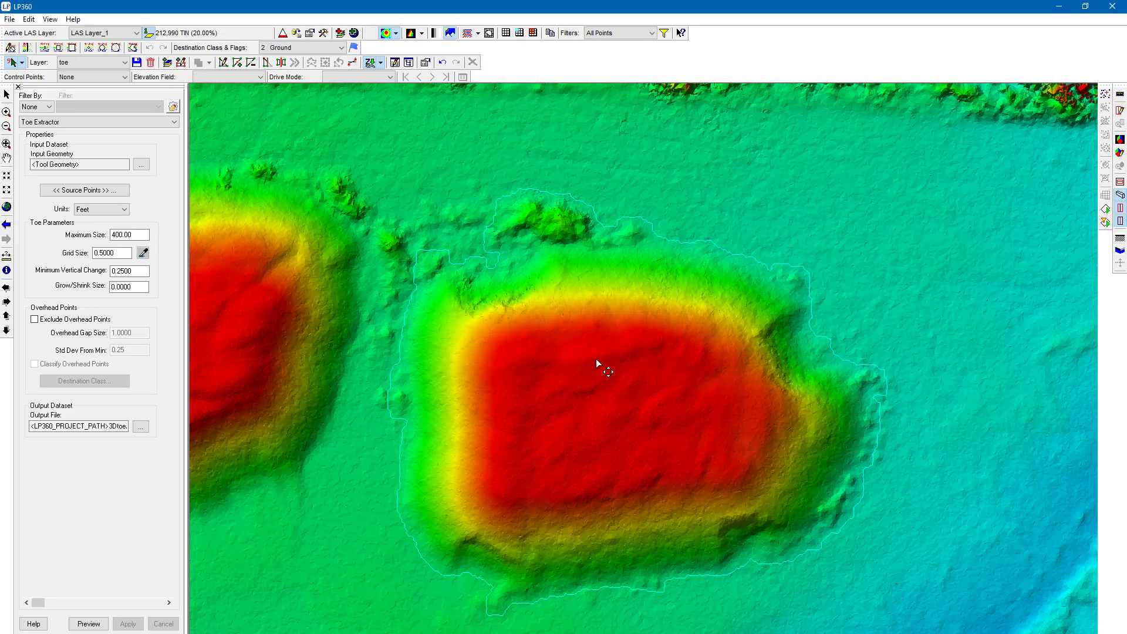
Save the feature edits to the toe layer.
left_click(137, 63)
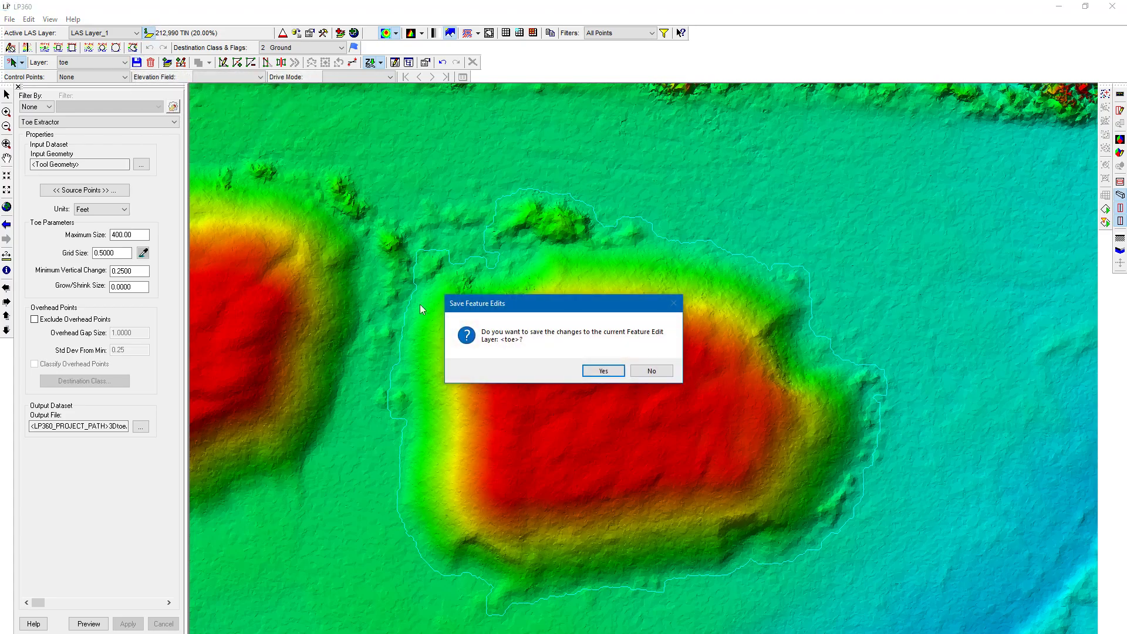
left_click(608, 371)
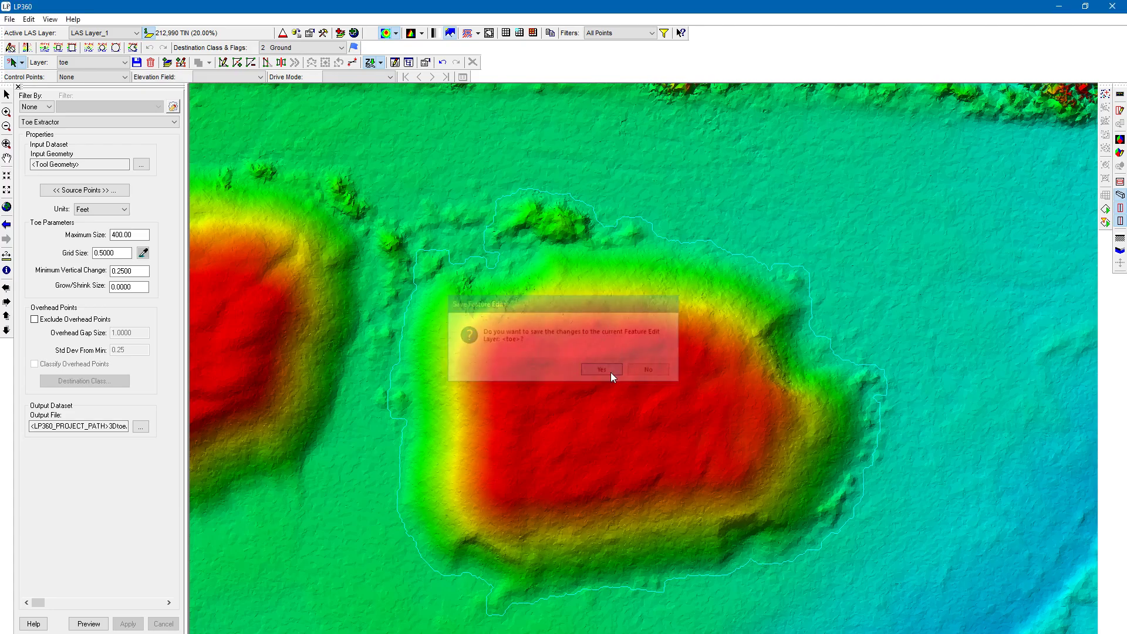
scroll(458, 356, "down", 3)
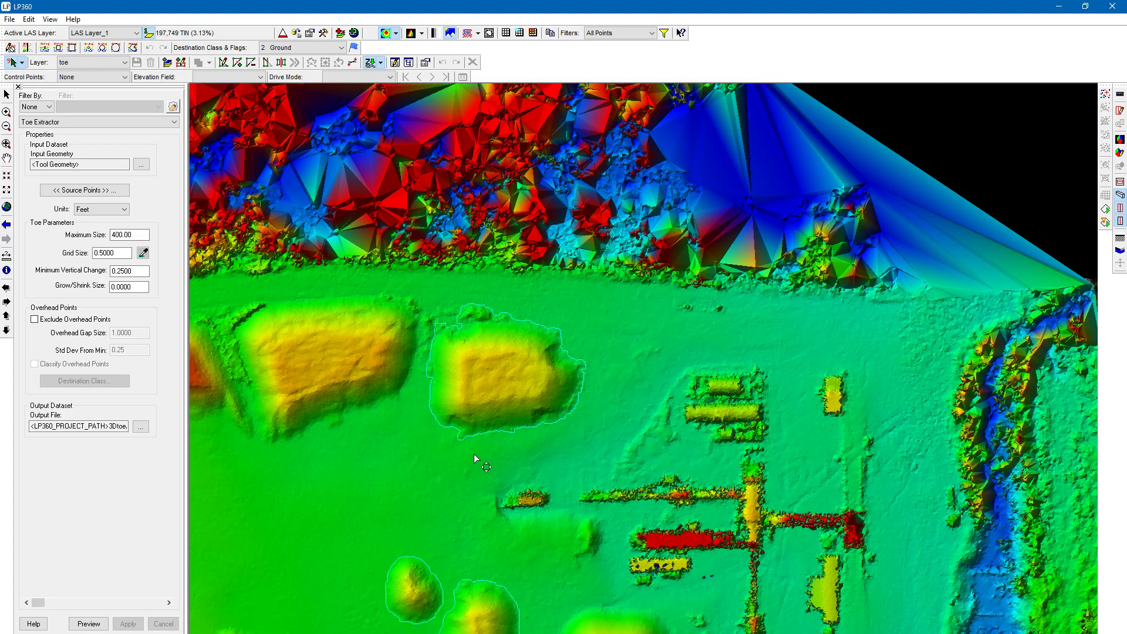
middle_click_drag(493, 470, 629, 423)
middle_click_drag(679, 569, 681, 468)
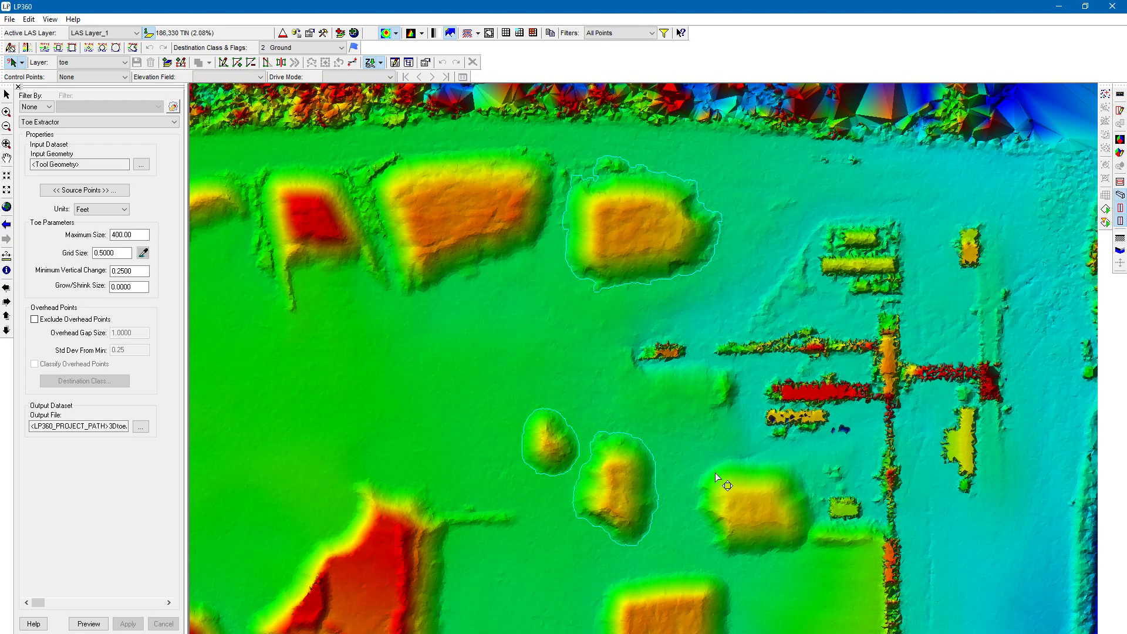